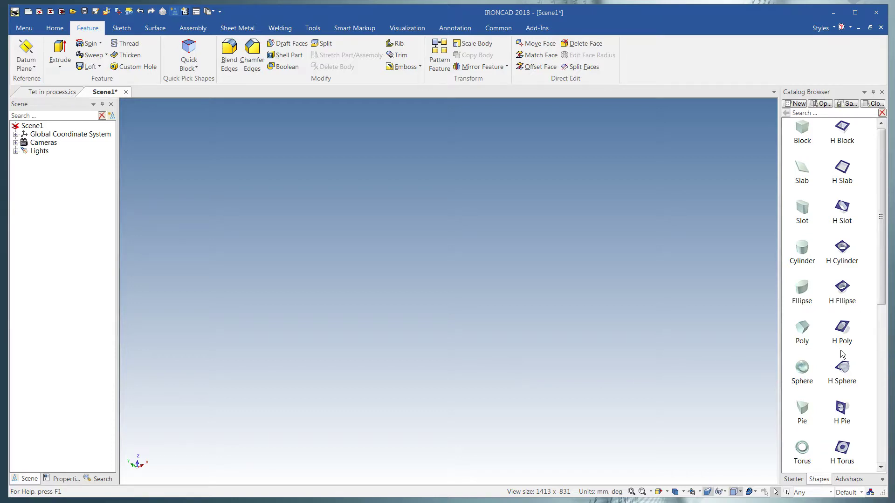
# Step: Place a Poly shape from the catalog in the scene and set its number of sides to 3
pyautogui.moveTo(802, 333); pyautogui.dragTo(490, 323)
pyautogui.click(495, 325)
pyautogui.rightClick(495, 325)
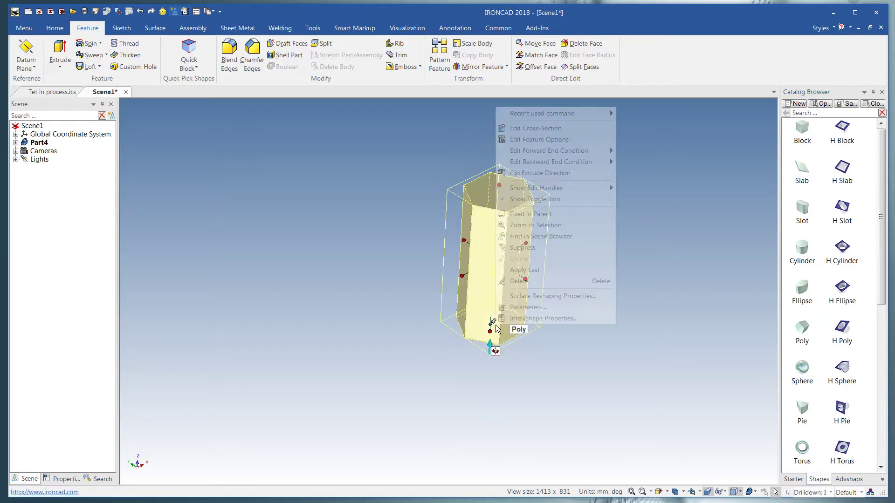
pyautogui.press('Escape')
pyautogui.doubleClick(535, 324)
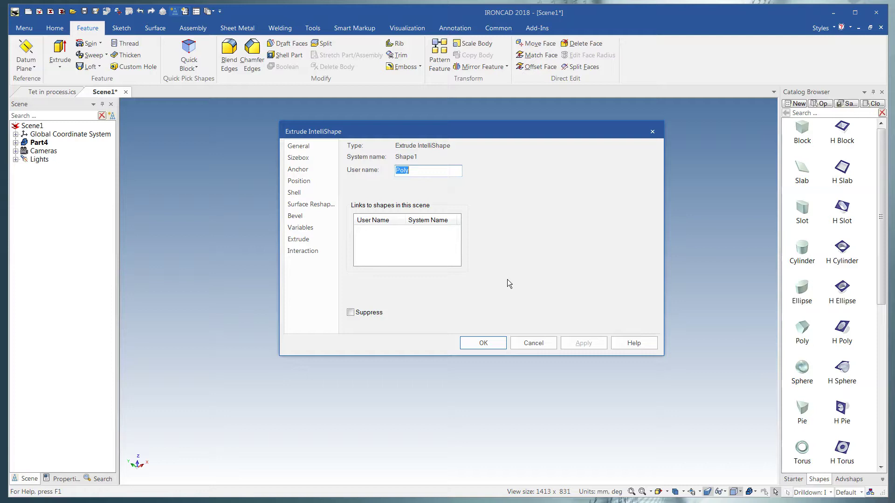
pyautogui.click(301, 227)
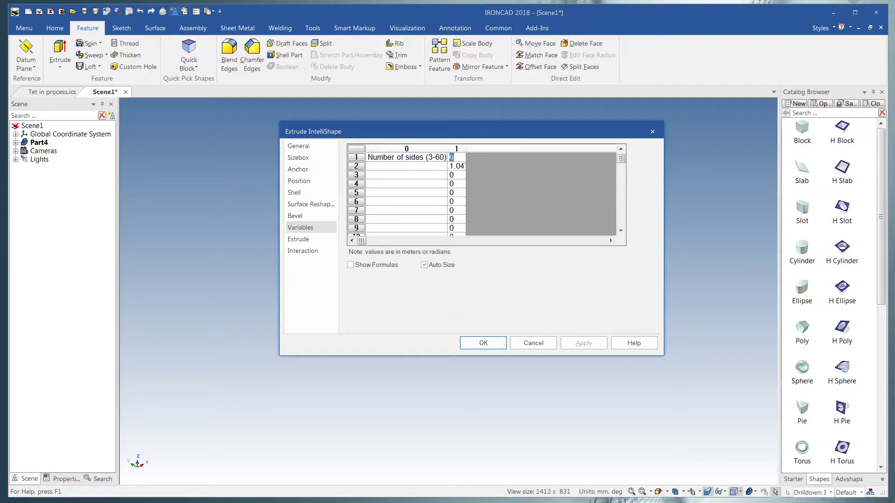
pyautogui.write('3')
pyautogui.press('Return')
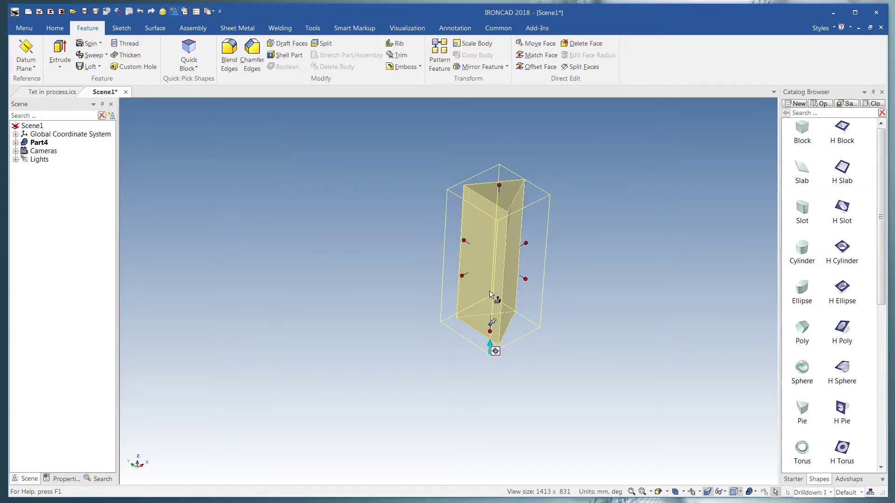
# Step: Widen the triangular prism by its sizebox to 57.735 mm so its base edges are 50 mm long
pyautogui.moveTo(529, 276); pyautogui.dragTo(573, 312)
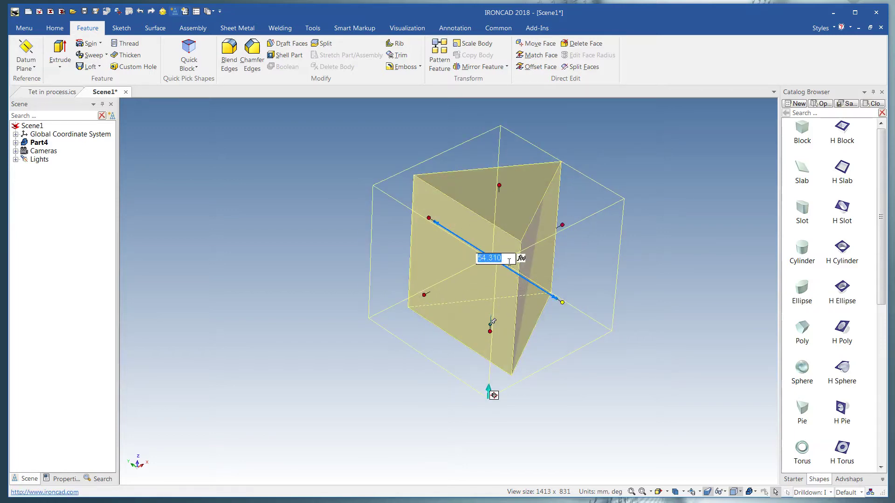
pyautogui.write('50')
pyautogui.press('Return')
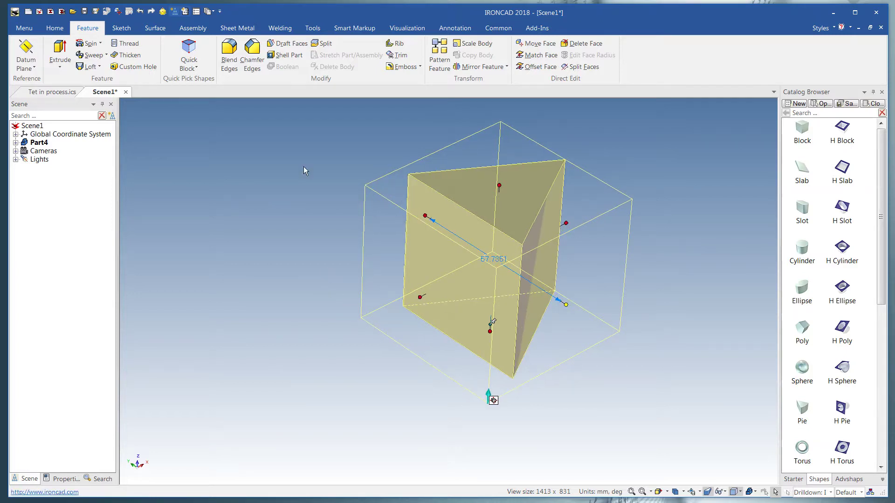
pyautogui.click(367, 114)
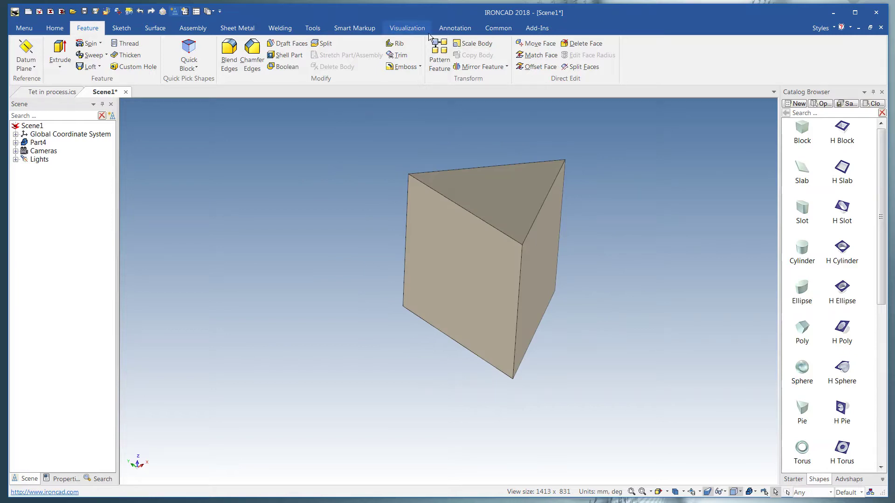
# Step: Measure the length of the prism's front bottom edge and check the end-to-end distance
pyautogui.click(455, 27)
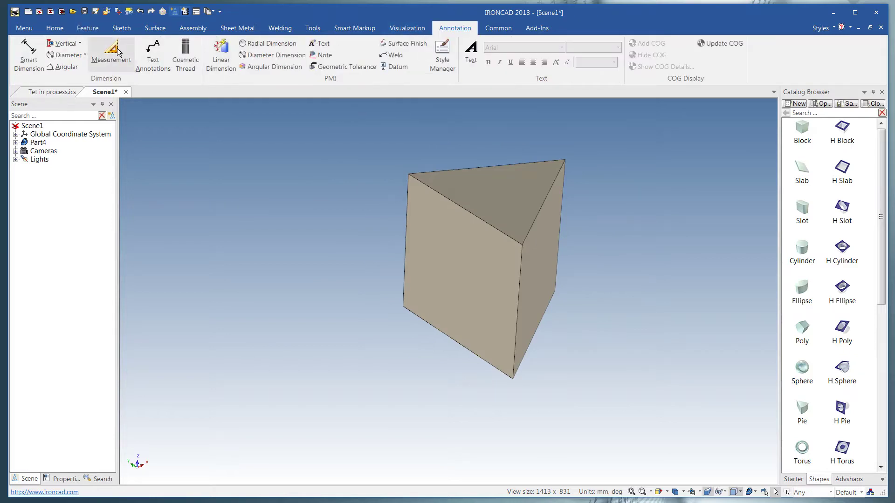
pyautogui.press('d')
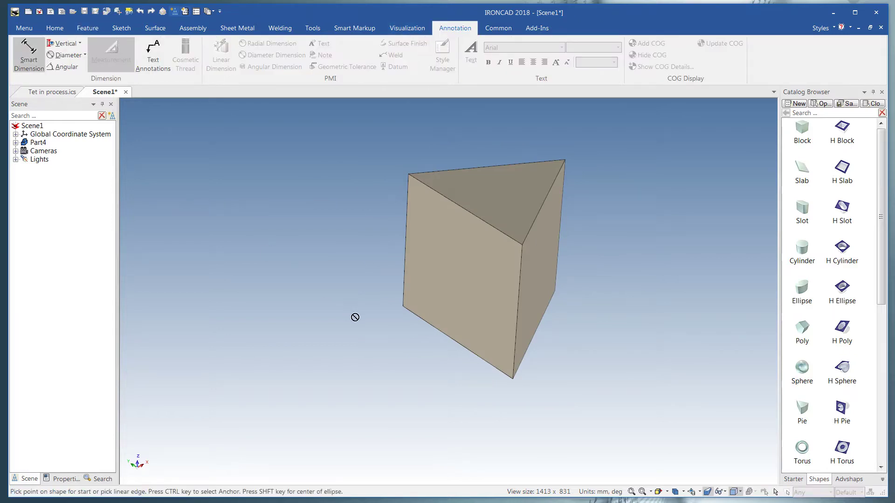
pyautogui.click(403, 306)
pyautogui.click(511, 379)
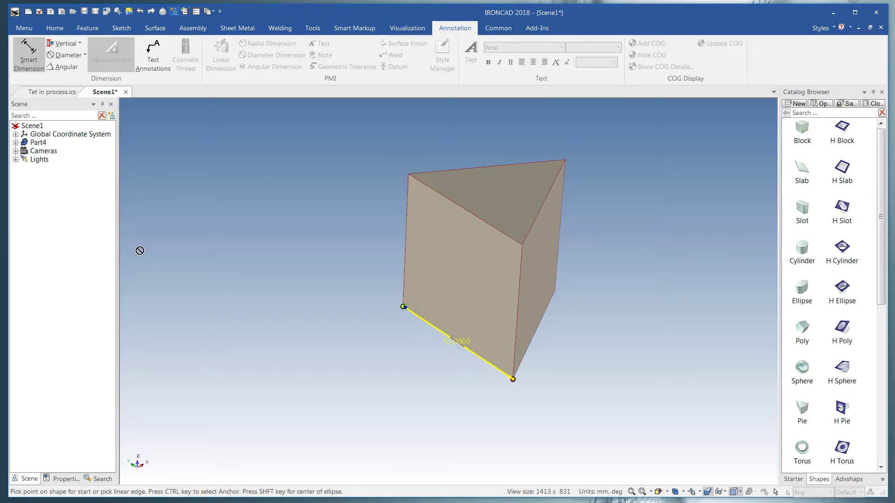
pyautogui.press('Escape')
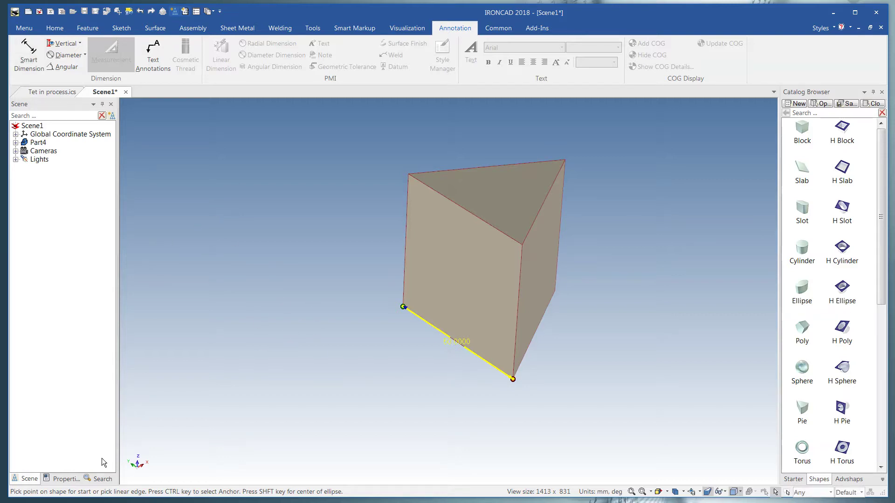
pyautogui.click(59, 478)
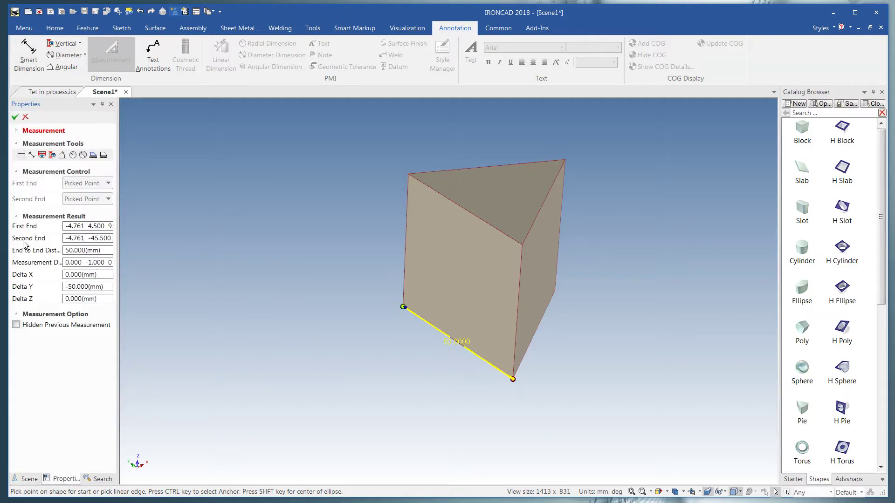
pyautogui.click(25, 117)
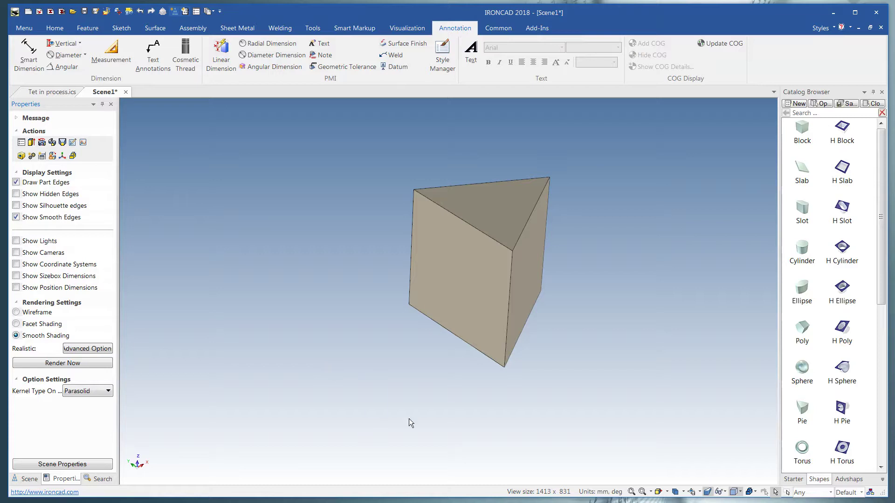
# Step: Start a neutral-plane draft with the prism's bottom face as neutral plane and its three side faces as draft faces
pyautogui.moveTo(409, 418); pyautogui.dragTo(361, 306, button='middle')
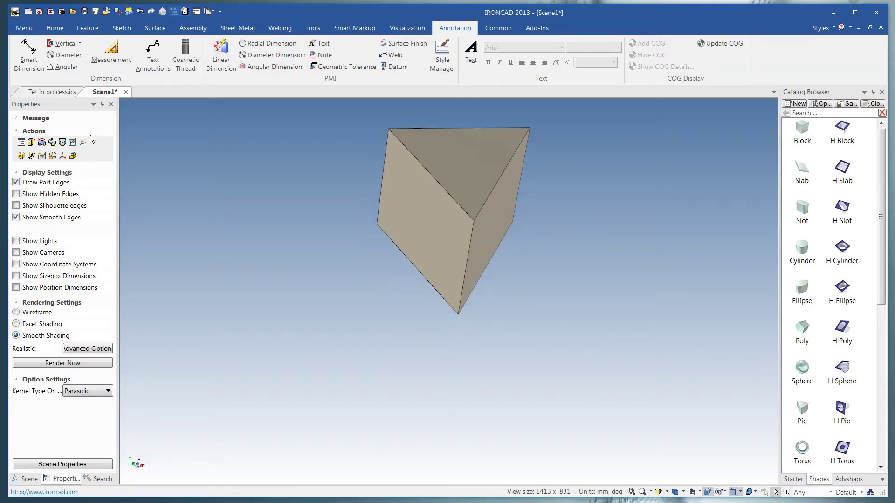
pyautogui.click(86, 29)
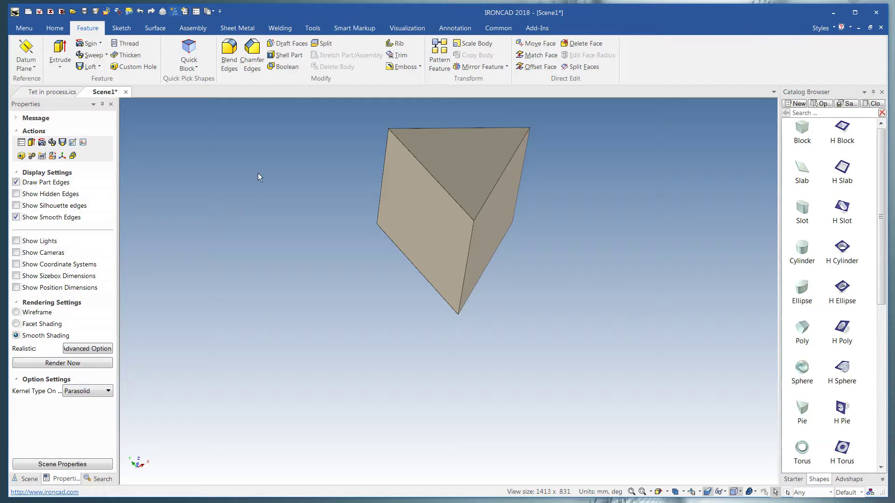
pyautogui.click(287, 44)
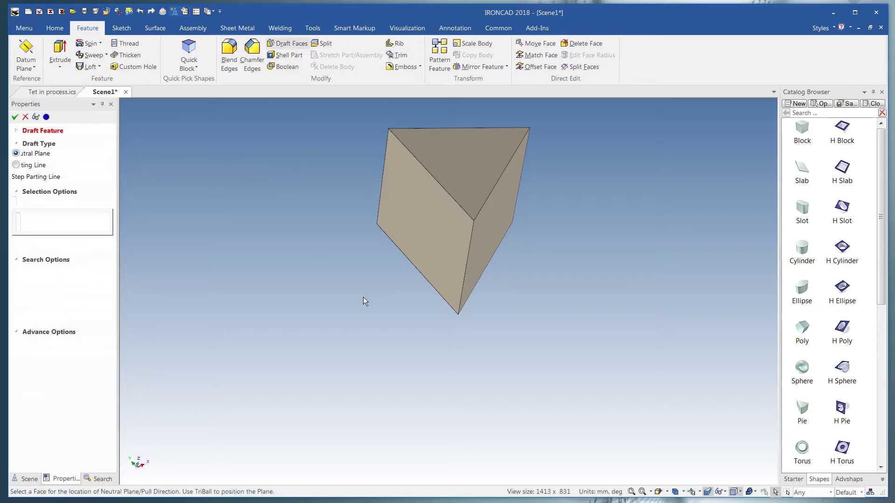
pyautogui.moveTo(362, 297); pyautogui.dragTo(443, 274, button='middle')
pyautogui.click(459, 272)
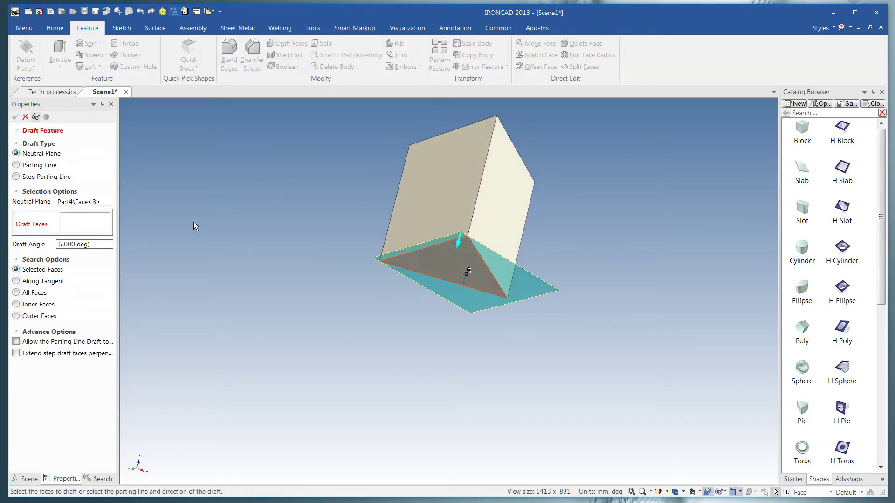
pyautogui.moveTo(280, 312); pyautogui.dragTo(395, 255, button='middle')
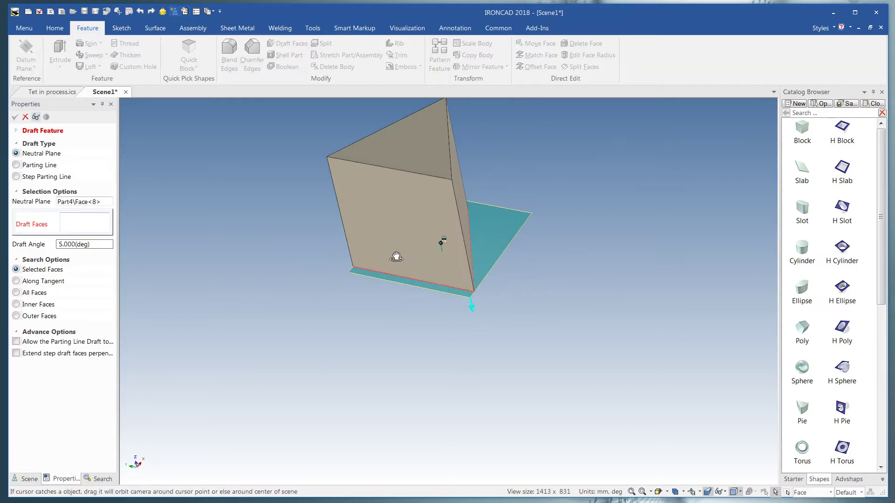
pyautogui.click(398, 227)
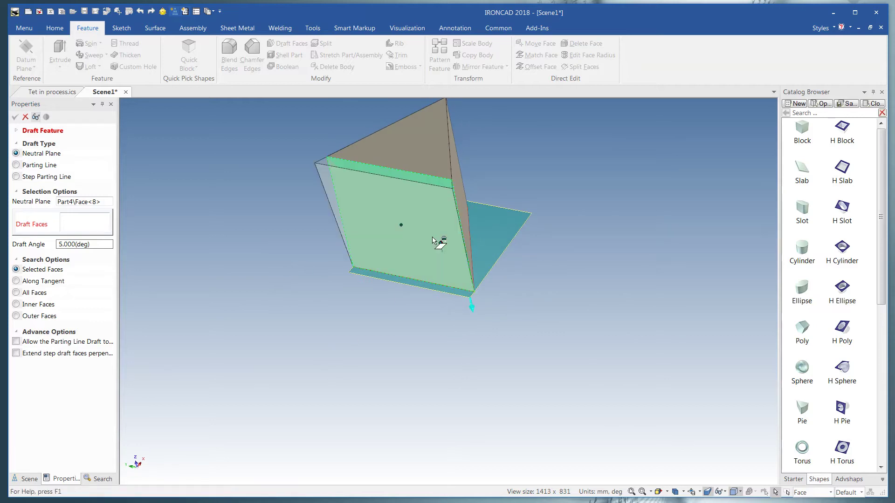
pyautogui.click(460, 191)
pyautogui.moveTo(379, 196); pyautogui.dragTo(366, 233, button='middle')
pyautogui.click(370, 123)
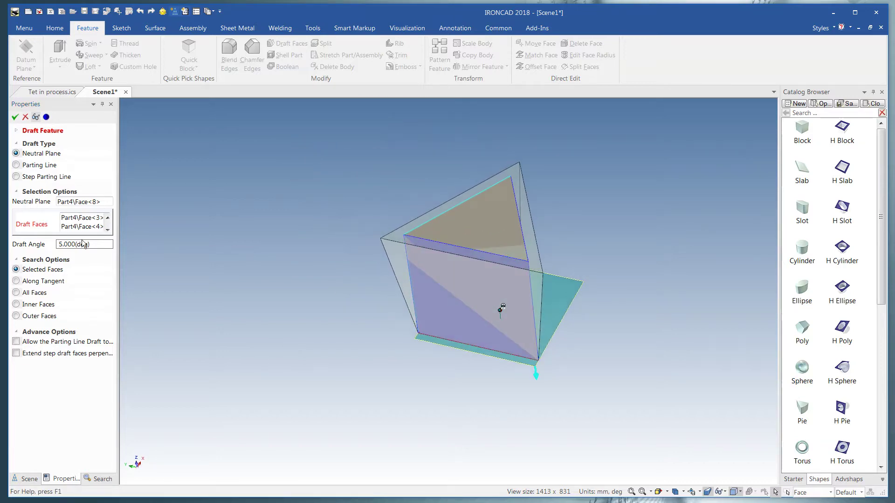
# Step: Try to set the draft angle to -19.471220 degrees and apply the draft to the prism
pyautogui.moveTo(61, 246); pyautogui.dragTo(13, 242)
pyautogui.write('-19.471220')
pyautogui.press('Return')
pyautogui.click(15, 117)
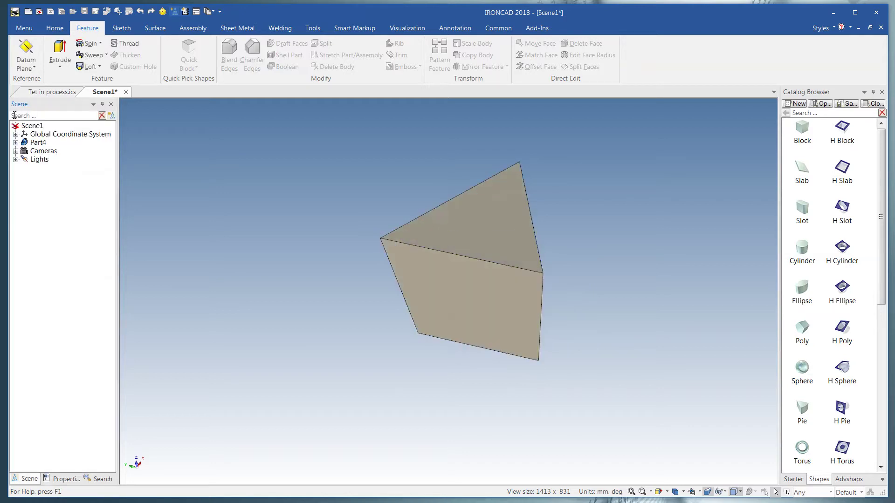
# Step: Reopen the draft feature of the part for editing and set its draft angle to -19.471220 degrees
pyautogui.click(15, 142)
pyautogui.click(43, 159)
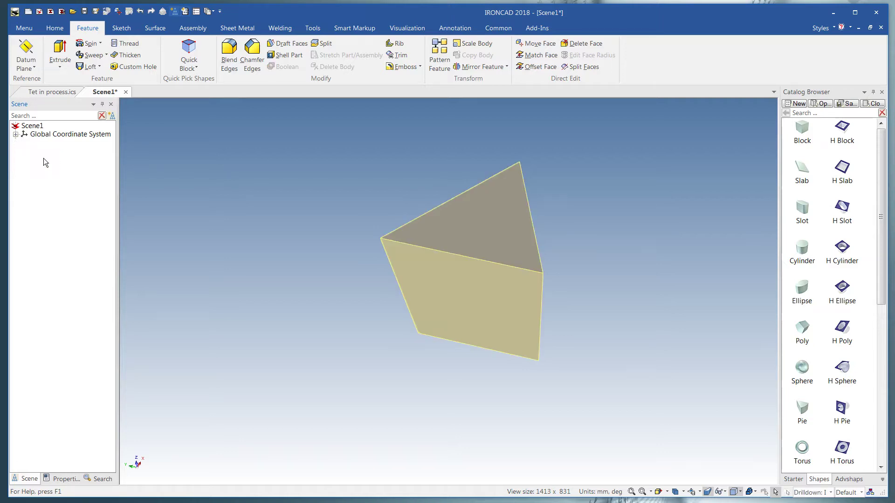
pyautogui.rightClick(45, 162)
pyautogui.click(70, 164)
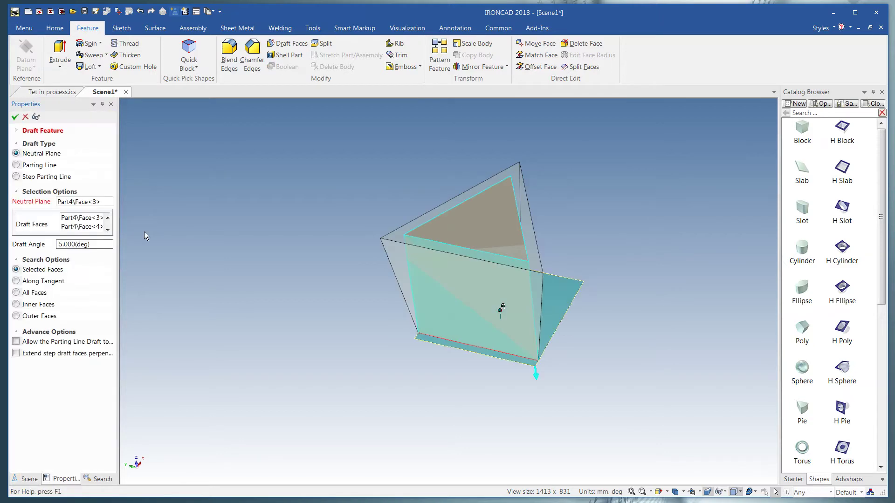
pyautogui.click(62, 244)
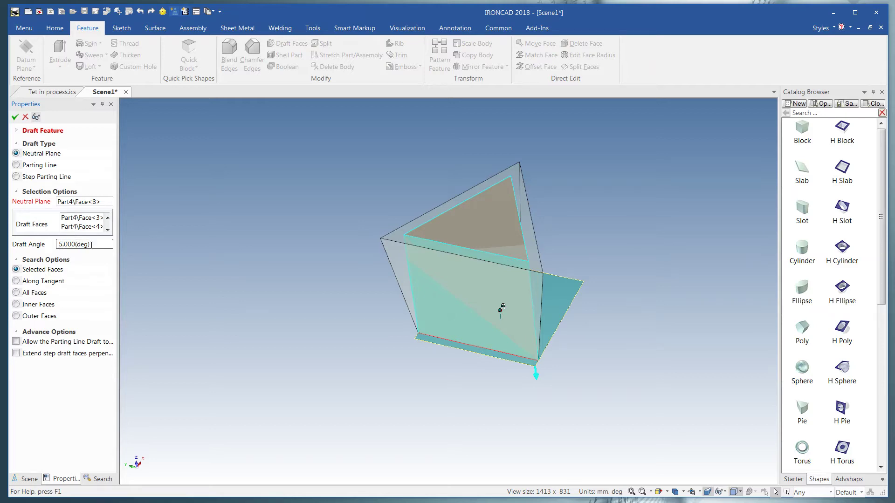
pyautogui.moveTo(91, 245); pyautogui.dragTo(4, 247)
pyautogui.write('-19.471220')
pyautogui.press('Return')
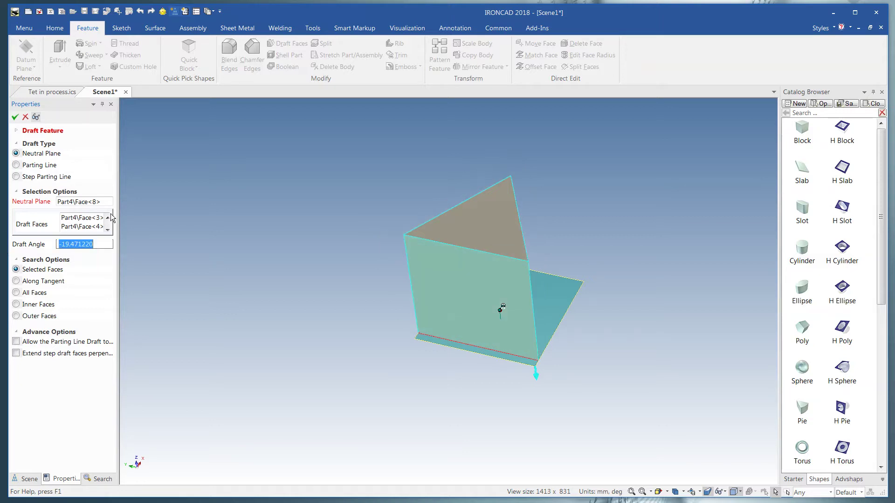
pyautogui.click(15, 117)
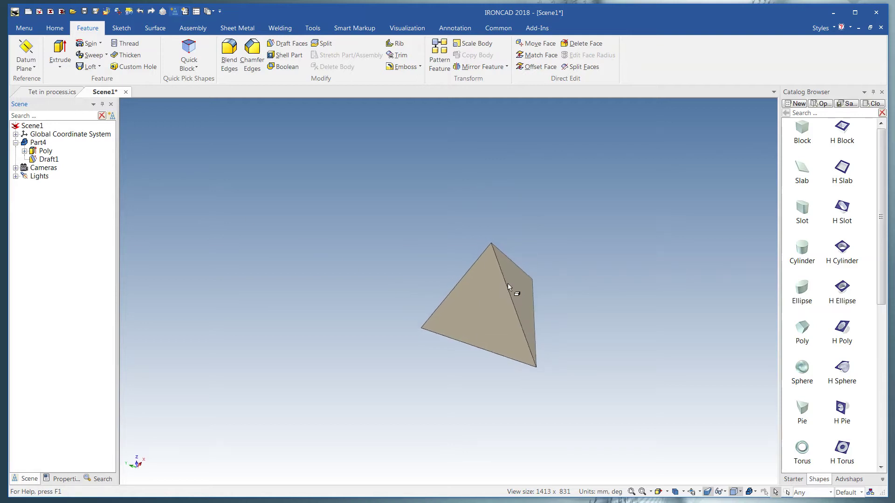
# Step: Measure the angle between the tetrahedron's base and an adjoining side face
pyautogui.moveTo(504, 283); pyautogui.dragTo(438, 128, button='middle')
pyautogui.click(454, 28)
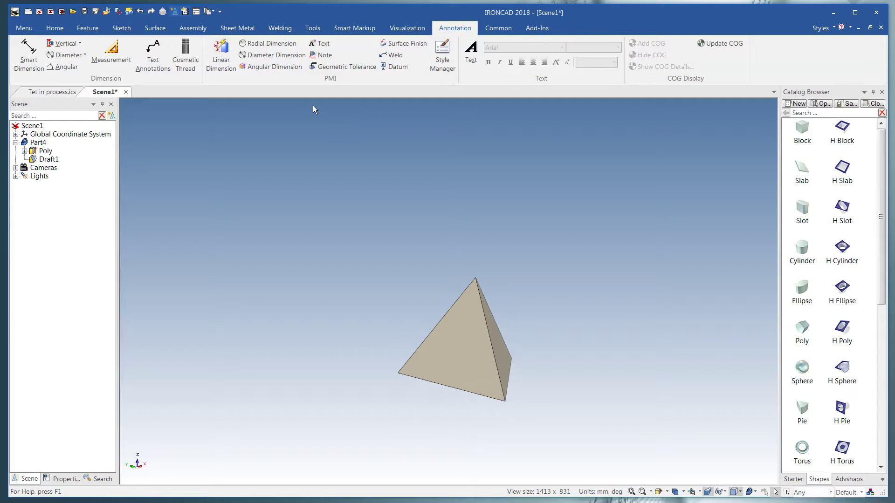
pyautogui.click(111, 54)
pyautogui.click(63, 67)
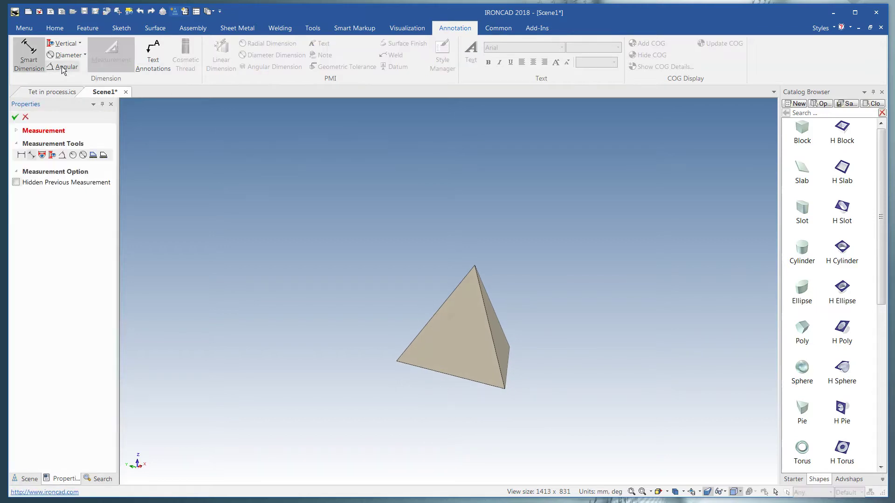
pyautogui.moveTo(257, 241); pyautogui.dragTo(466, 382, button='middle')
pyautogui.click(488, 352)
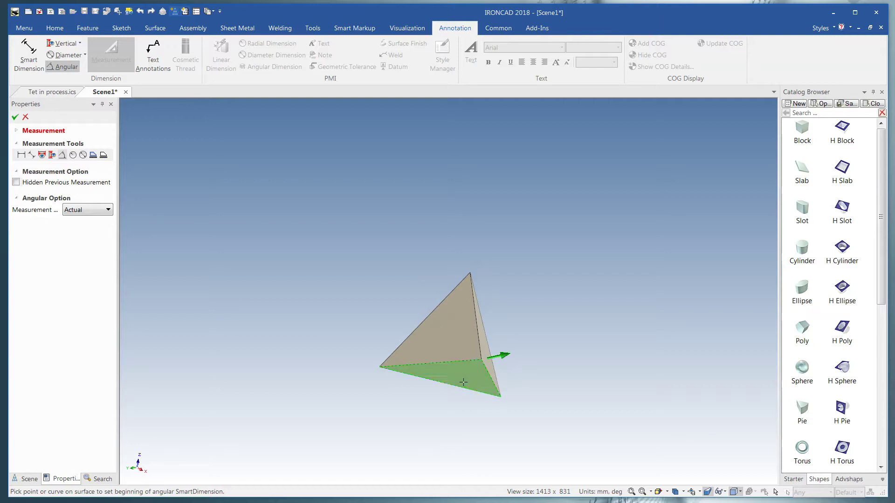
pyautogui.moveTo(547, 420); pyautogui.dragTo(524, 286, button='middle')
pyautogui.scroll(6, 524, 286)
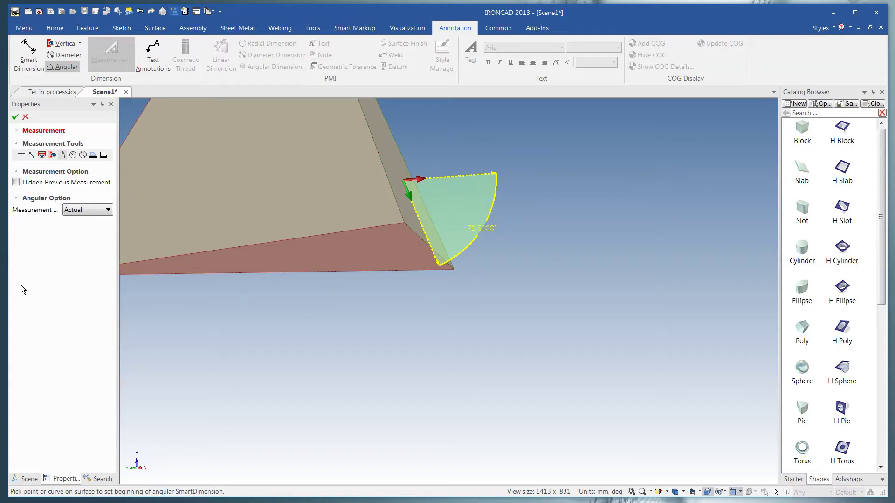
pyautogui.moveTo(363, 294); pyautogui.dragTo(301, 269, button='middle')
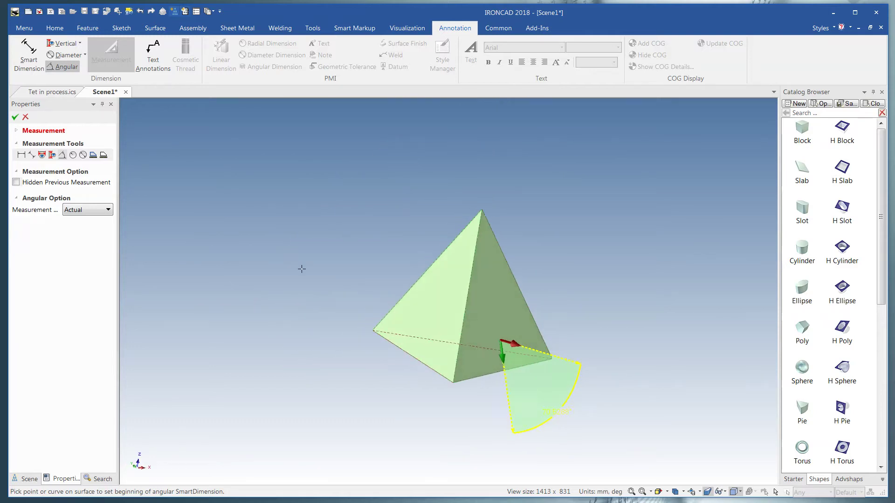
pyautogui.click(25, 117)
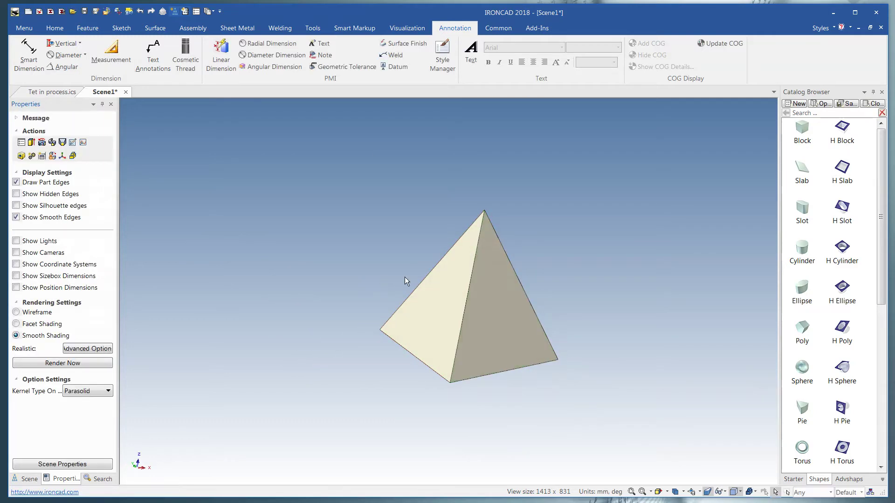
pyautogui.moveTo(405, 277); pyautogui.dragTo(364, 276, button='middle')
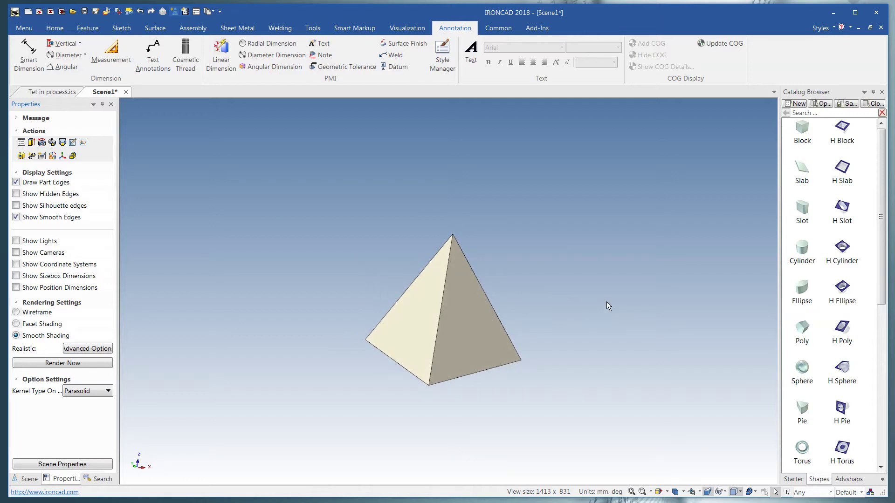
pyautogui.moveTo(465, 357); pyautogui.dragTo(391, 365, button='middle')
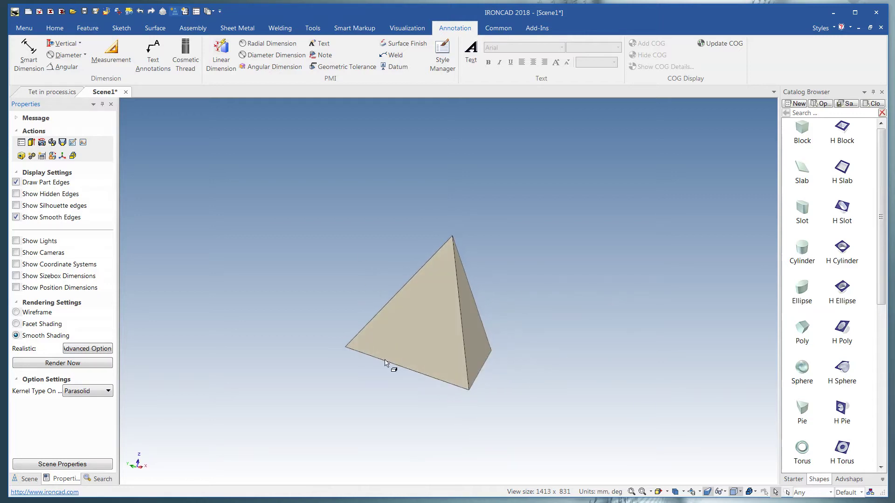
pyautogui.moveTo(456, 387); pyautogui.dragTo(488, 360, button='middle')
pyautogui.moveTo(463, 243); pyautogui.dragTo(469, 321, button='middle')
pyautogui.moveTo(404, 373); pyautogui.dragTo(452, 328, button='middle')
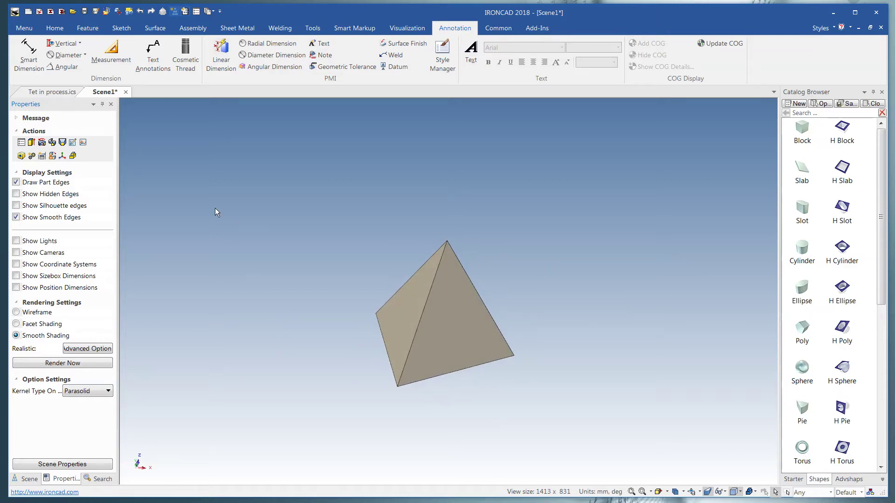
# Step: Create a 2D sketch on one side face of the tetrahedron and project the face's three edges into it
pyautogui.click(88, 28)
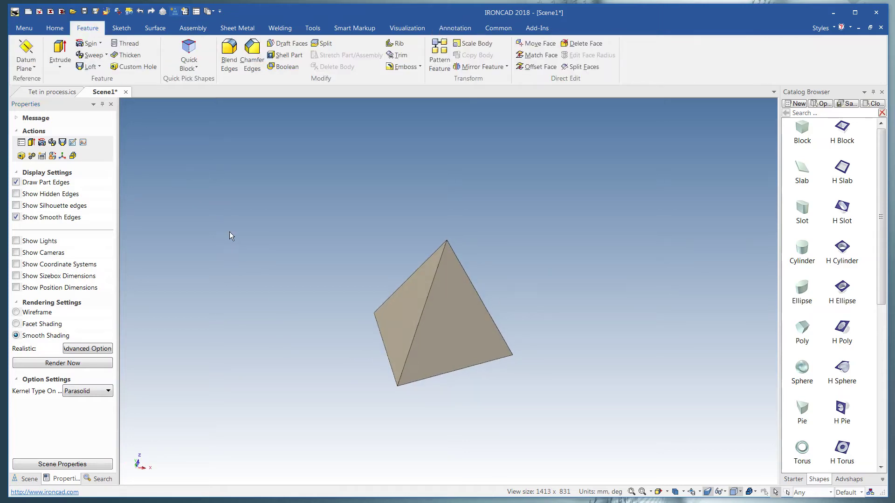
pyautogui.moveTo(397, 278); pyautogui.dragTo(387, 271, button='middle')
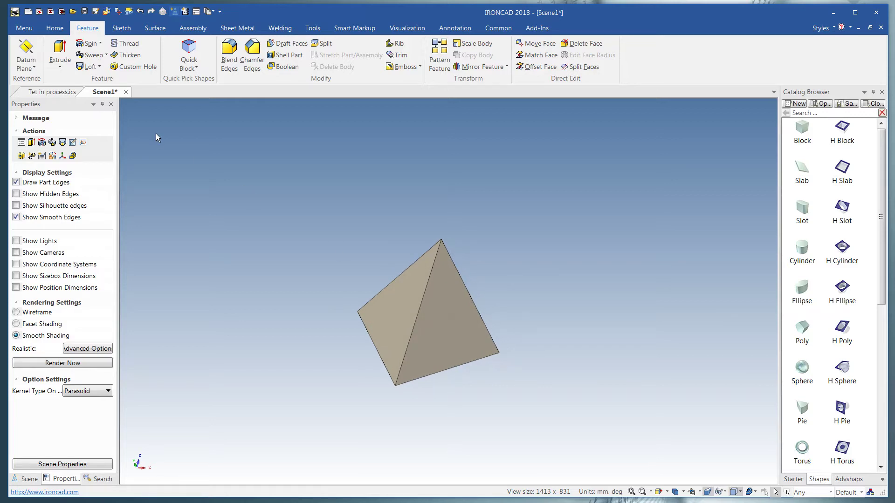
pyautogui.click(124, 29)
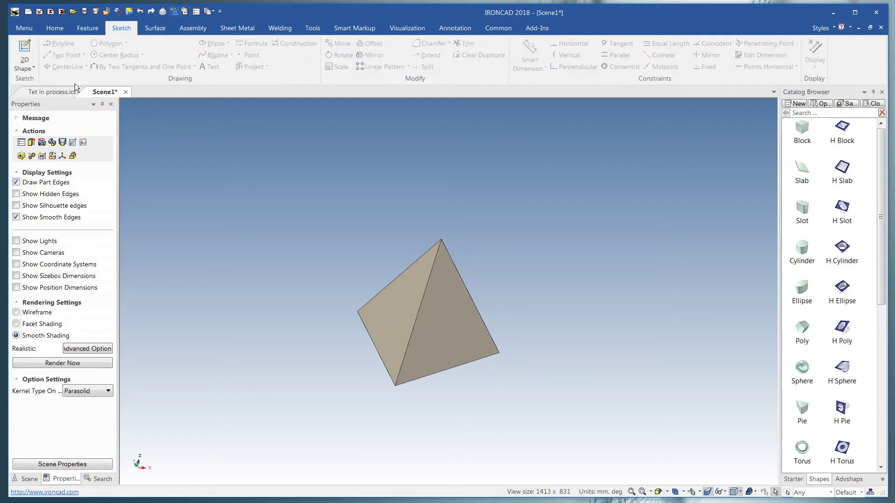
pyautogui.click(36, 54)
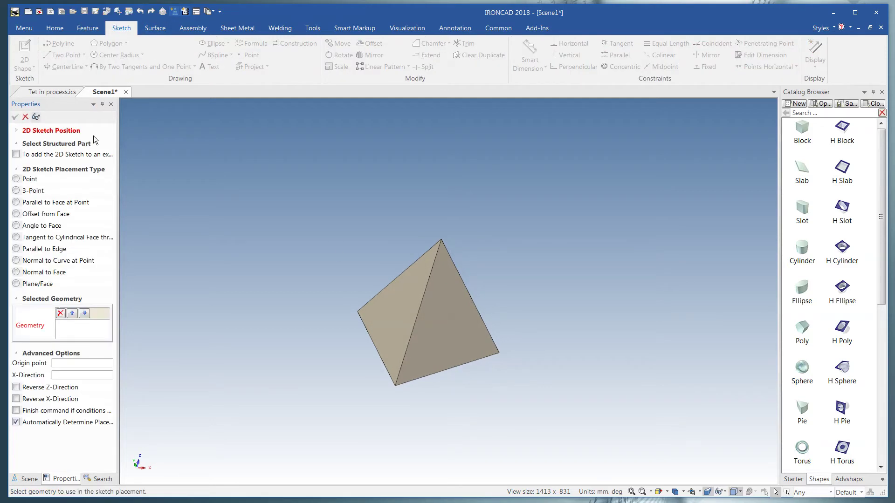
pyautogui.click(403, 319)
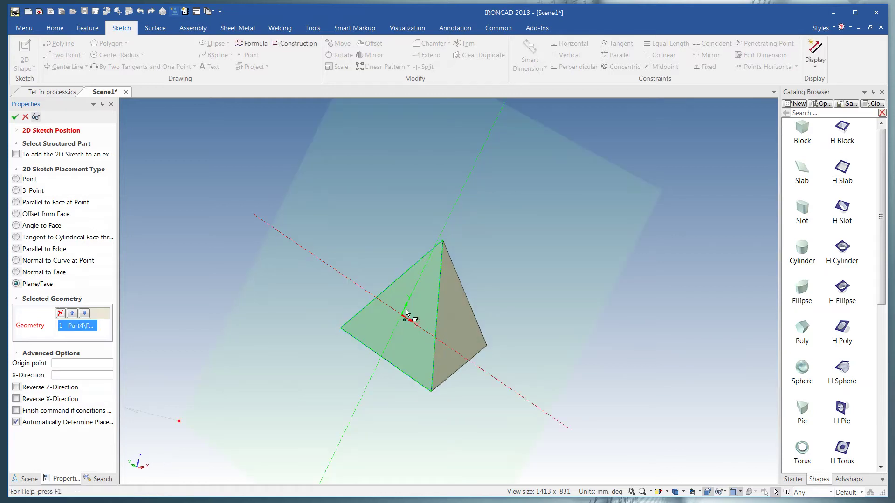
pyautogui.click(15, 117)
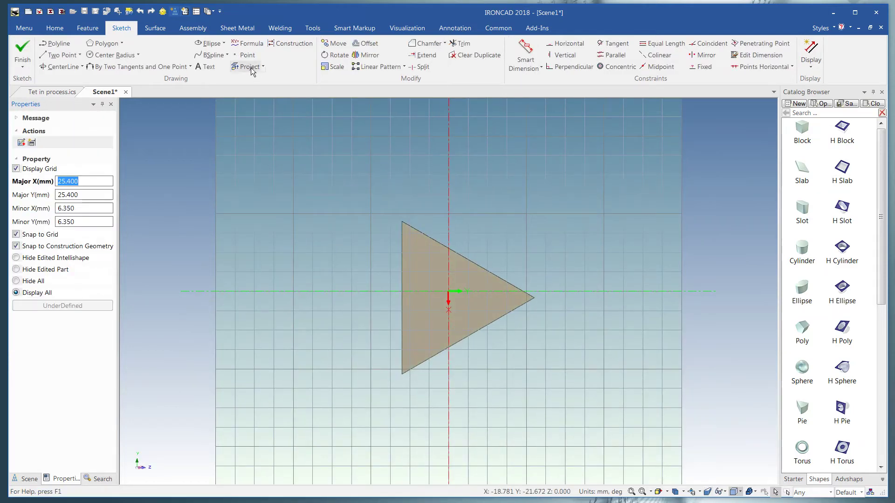
pyautogui.click(252, 69)
pyautogui.click(460, 271)
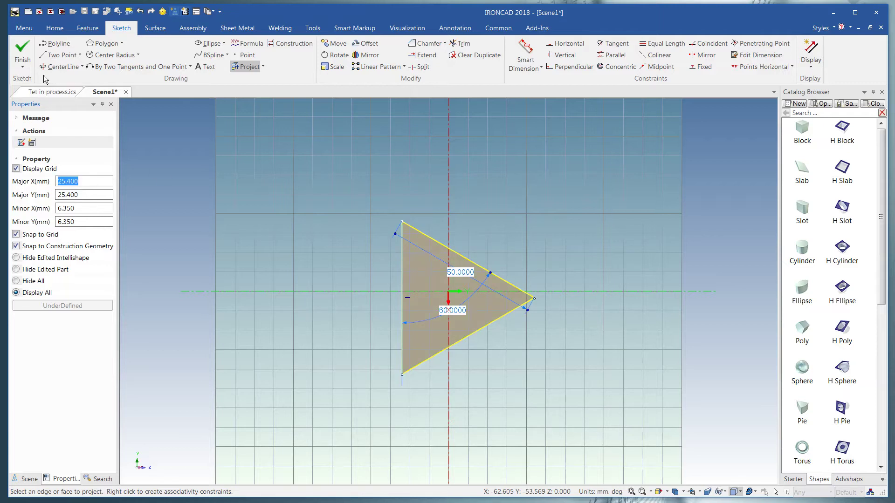
pyautogui.click(22, 52)
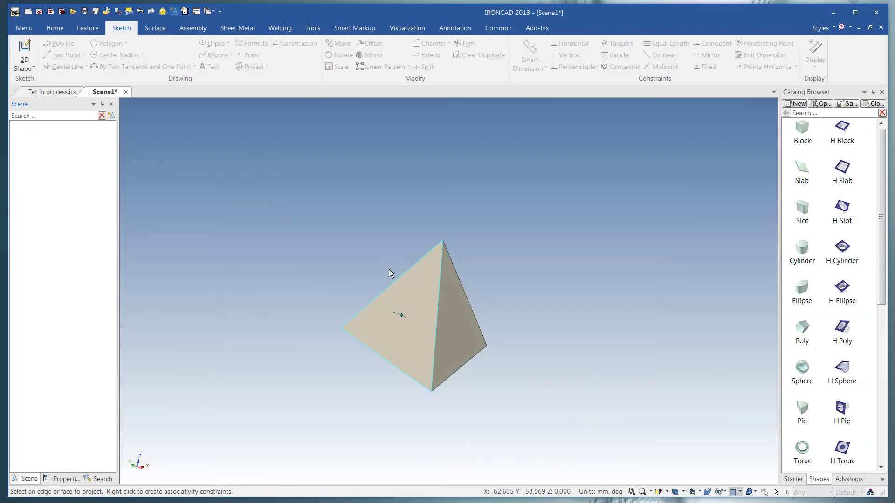
# Step: Create a second 2D sketch on the tetrahedron's bottom face and project that face's outline into it
pyautogui.click(20, 52)
pyautogui.click(390, 298)
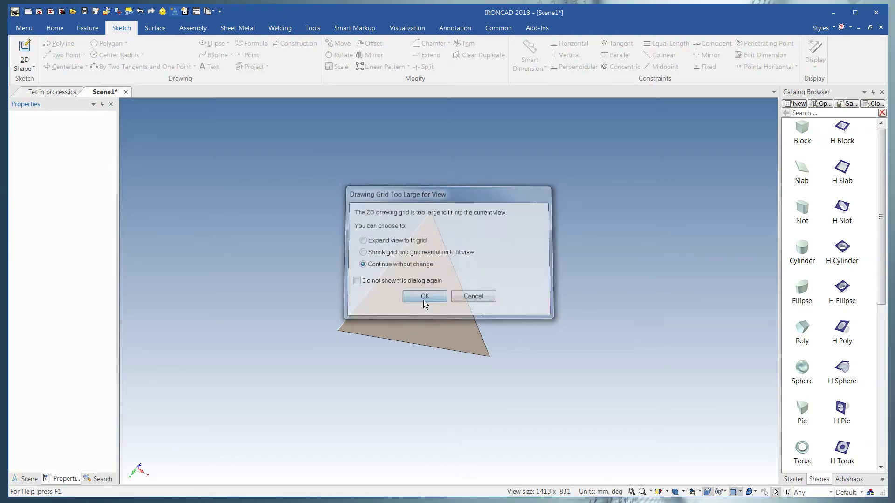
pyautogui.click(424, 297)
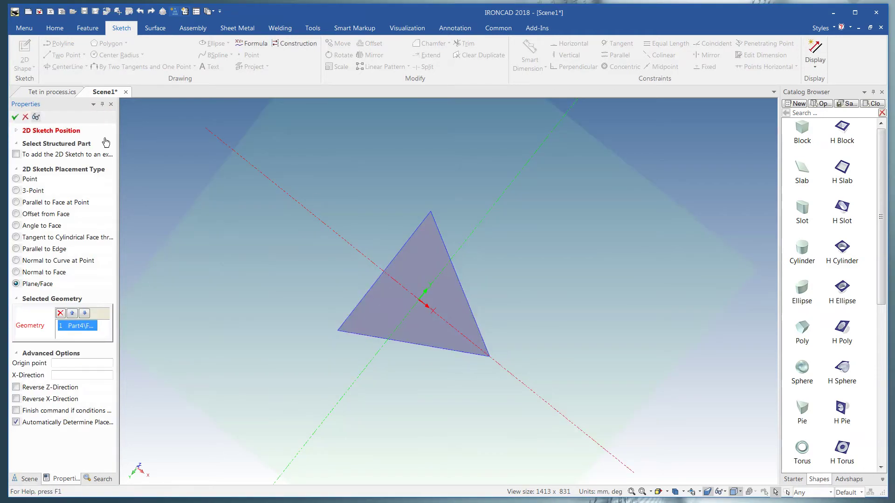
pyautogui.click(15, 117)
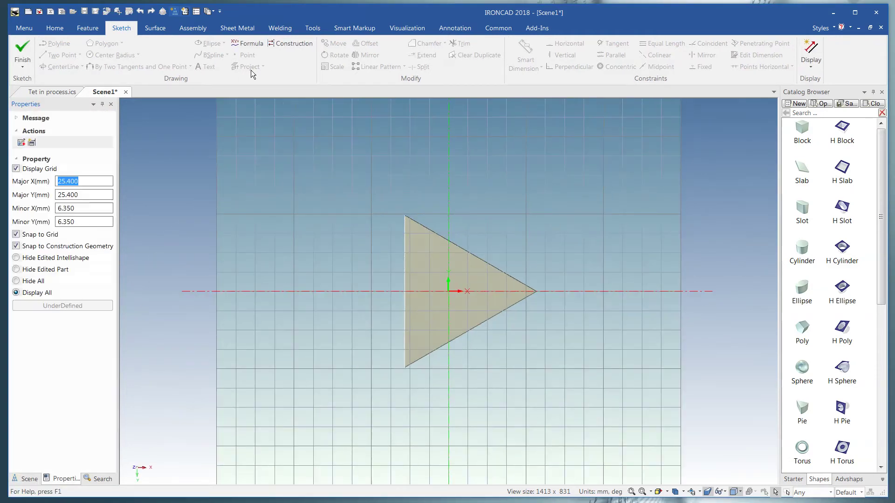
pyautogui.click(247, 66)
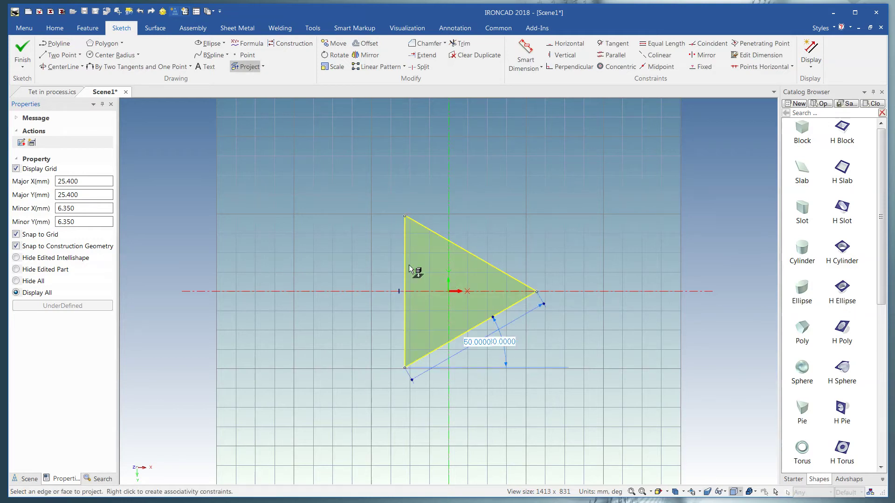
pyautogui.click(22, 51)
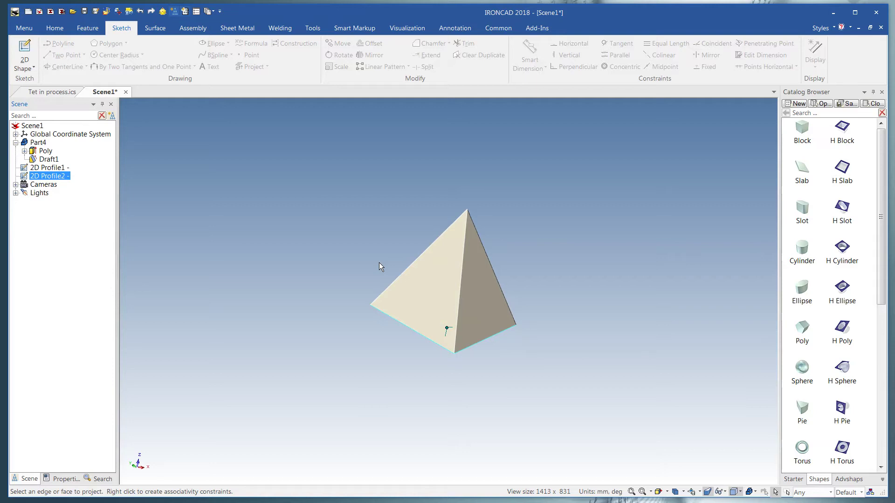
# Step: Suppress the tetrahedron part so that only the two projected 2D profiles are shown
pyautogui.click(39, 143)
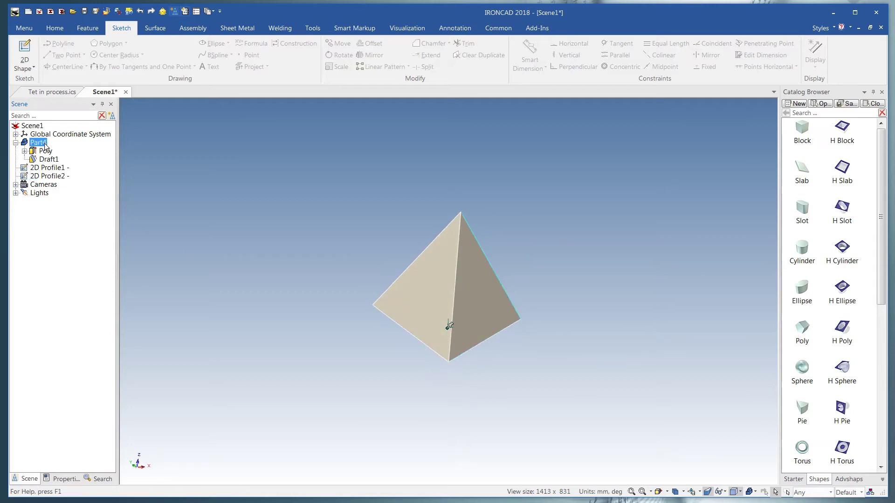
pyautogui.rightClick(44, 142)
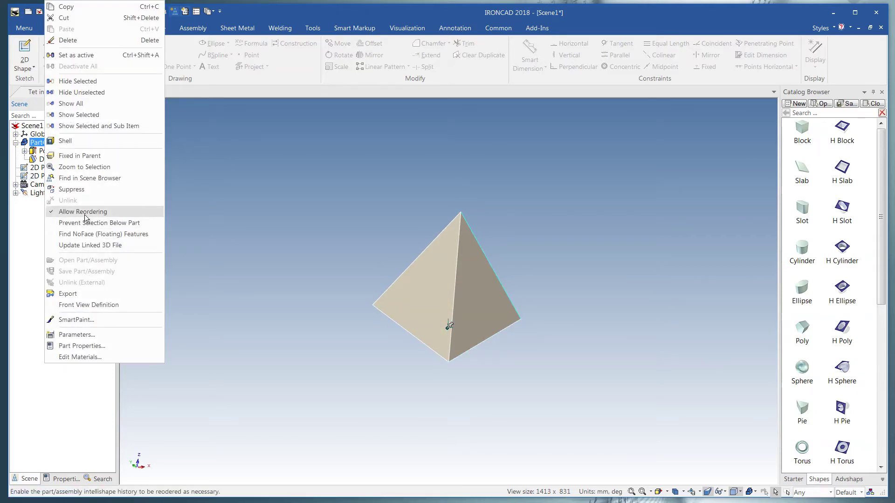
pyautogui.click(74, 190)
pyautogui.hotkey('ctrl', 'z')
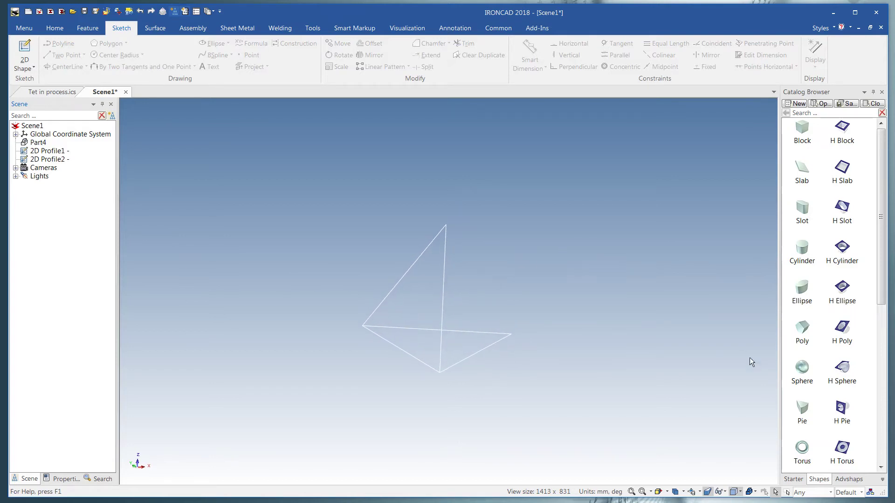
# Step: Place four catalog Sphere shapes as separate parts, one centred on each vertex of the two triangular profiles
pyautogui.moveTo(798, 367); pyautogui.dragTo(541, 375)
pyautogui.moveTo(452, 376); pyautogui.dragTo(441, 372)
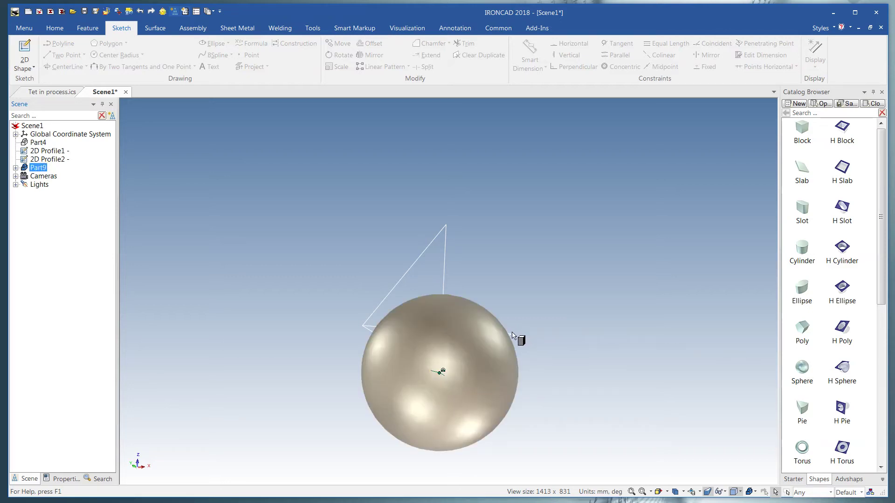
pyautogui.moveTo(511, 336); pyautogui.dragTo(516, 339, button='middle')
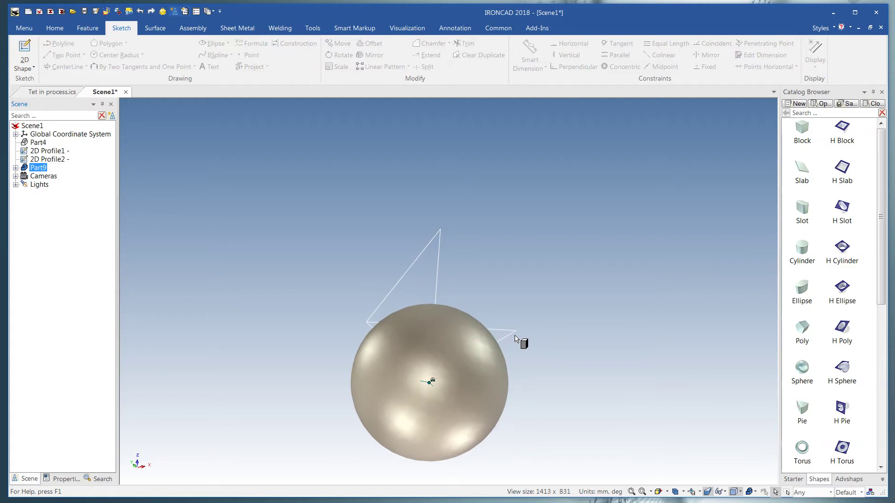
pyautogui.moveTo(516, 332); pyautogui.dragTo(516, 332)
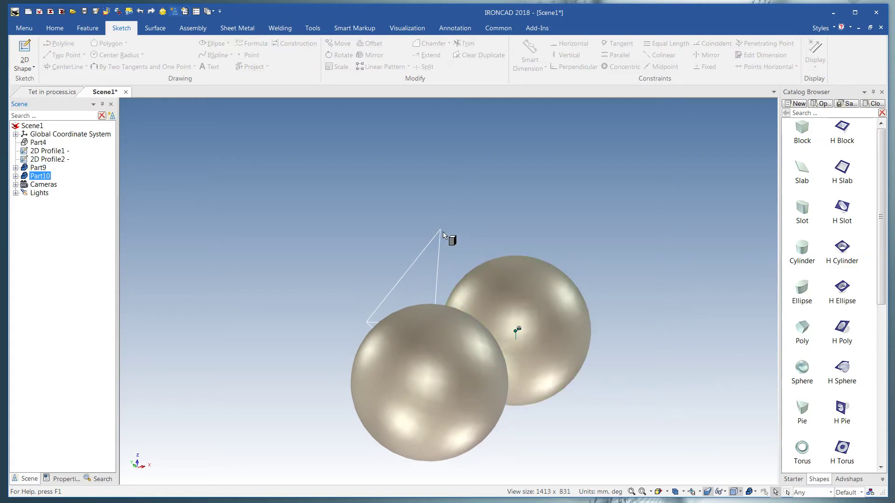
pyautogui.moveTo(443, 234); pyautogui.dragTo(442, 230)
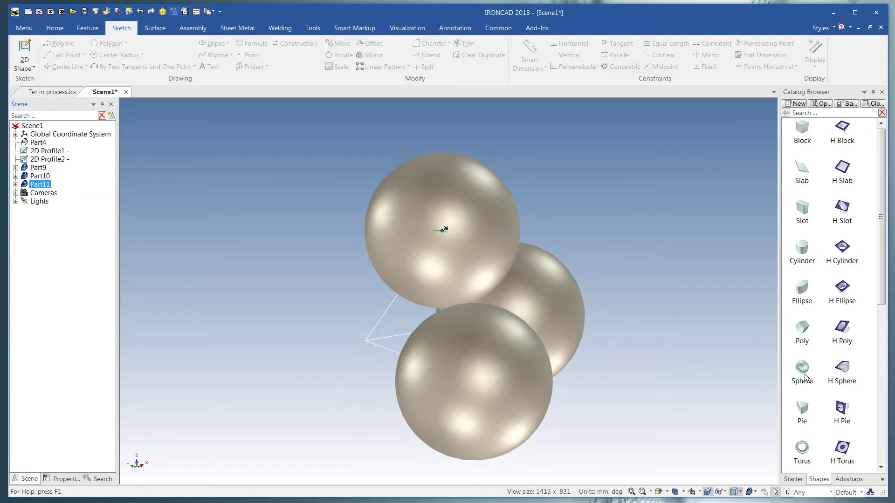
pyautogui.moveTo(806, 378); pyautogui.dragTo(370, 350)
pyautogui.moveTo(479, 359); pyautogui.dragTo(667, 340, button='middle')
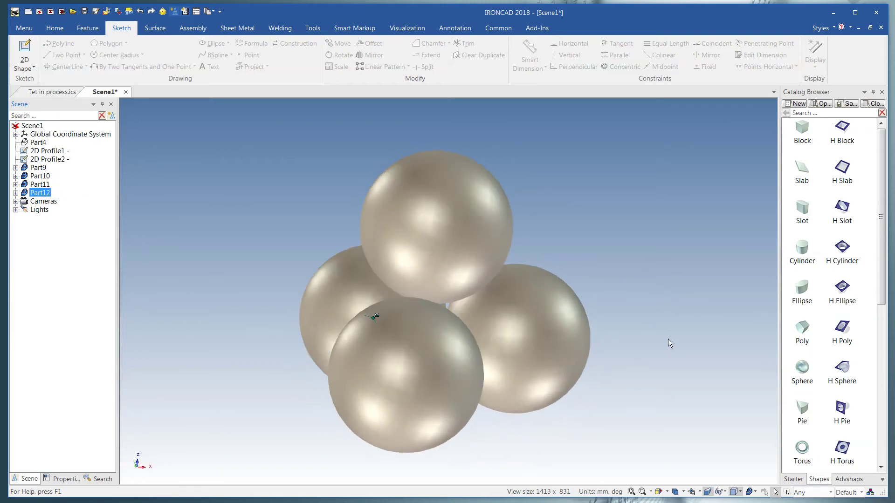
# Step: Set the diameter of the sphere at the front base vertex to 100 mm
pyautogui.click(480, 391)
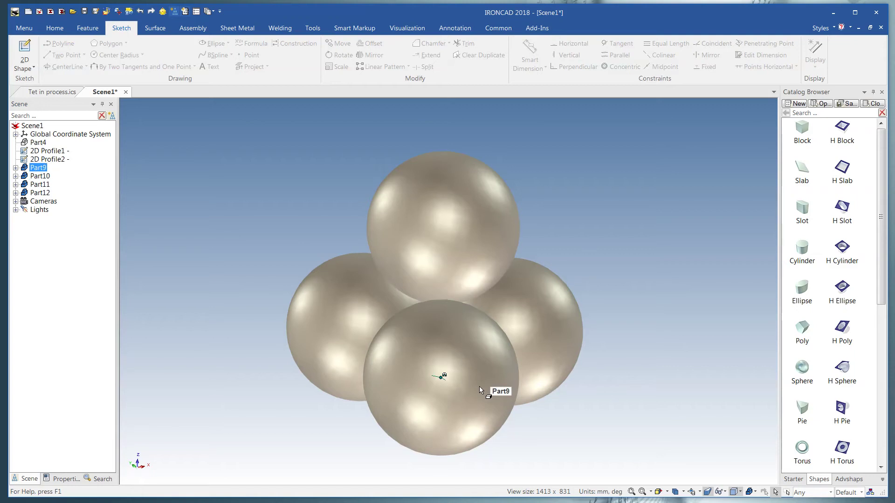
pyautogui.click(481, 388)
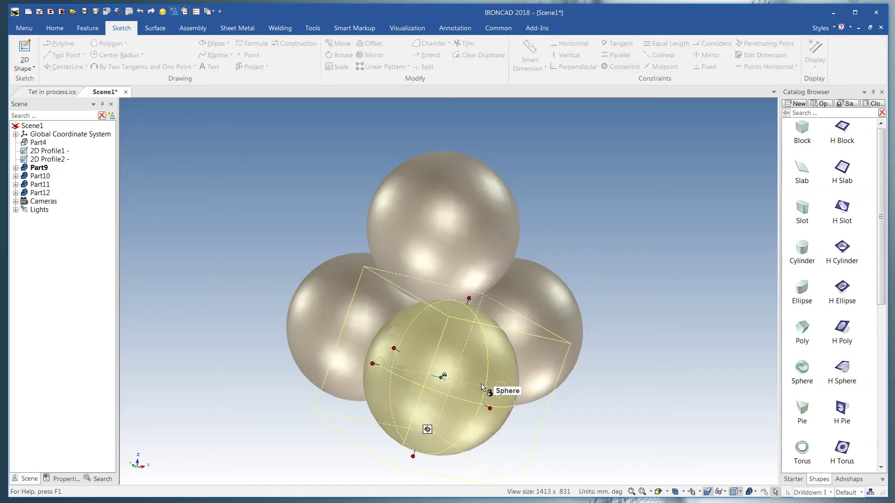
pyautogui.click(496, 412)
pyautogui.click(493, 410)
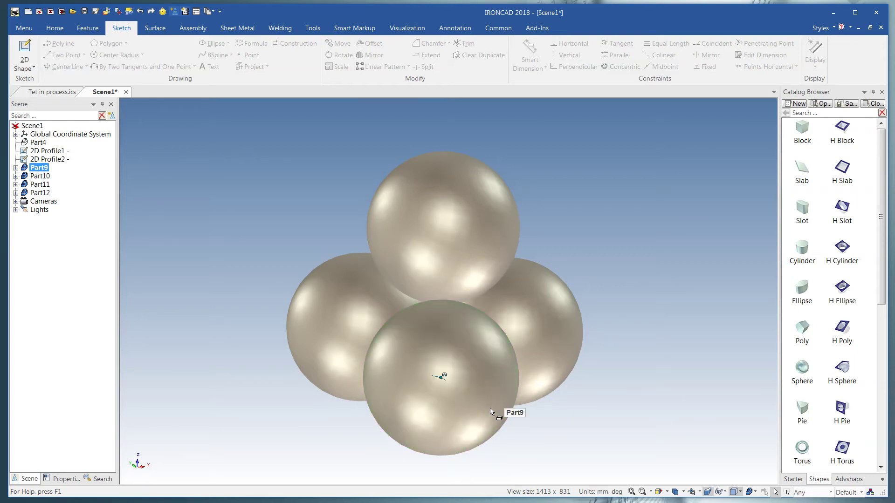
pyautogui.click(493, 409)
pyautogui.click(489, 408)
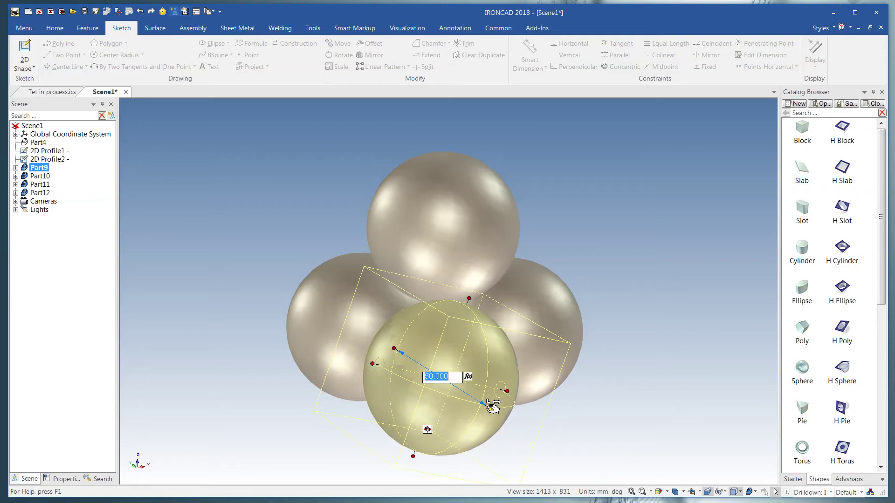
pyautogui.write('100')
pyautogui.press('Return')
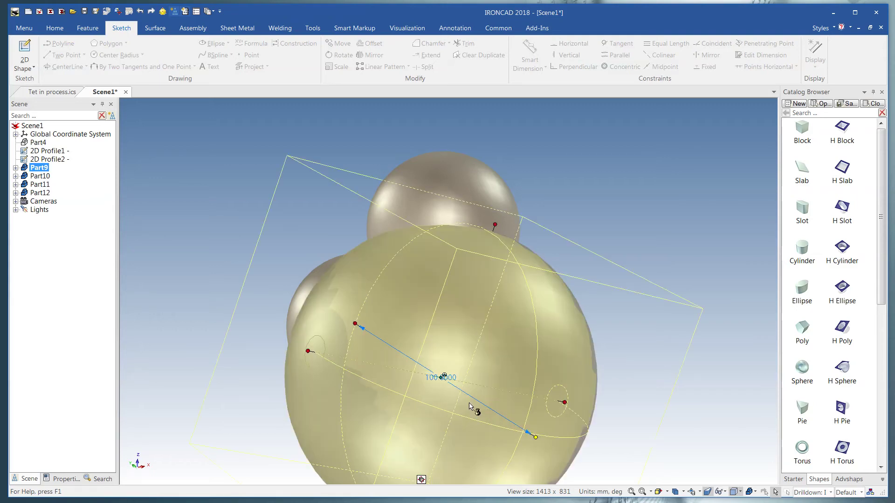
# Step: Set the diameter of the sphere at the left base vertex to 100 mm
pyautogui.moveTo(469, 403); pyautogui.dragTo(356, 319, button='middle')
pyautogui.click(292, 302)
pyautogui.click(303, 295)
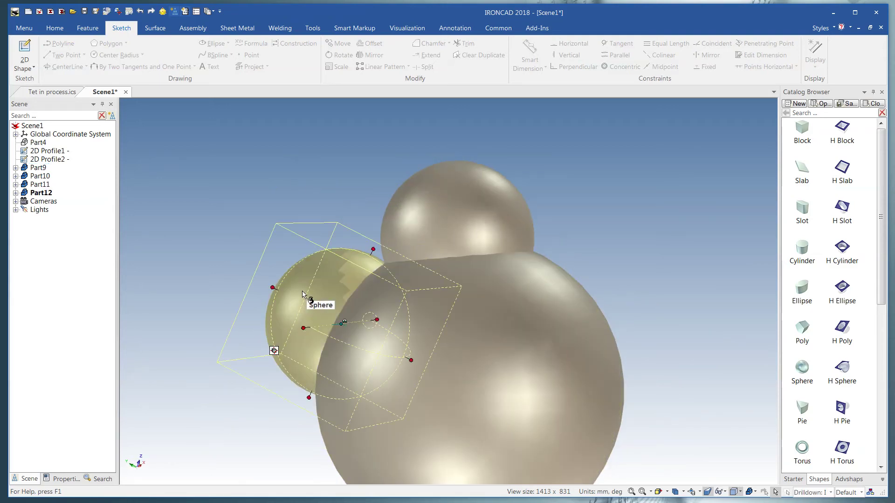
pyautogui.click(272, 287)
pyautogui.write('100')
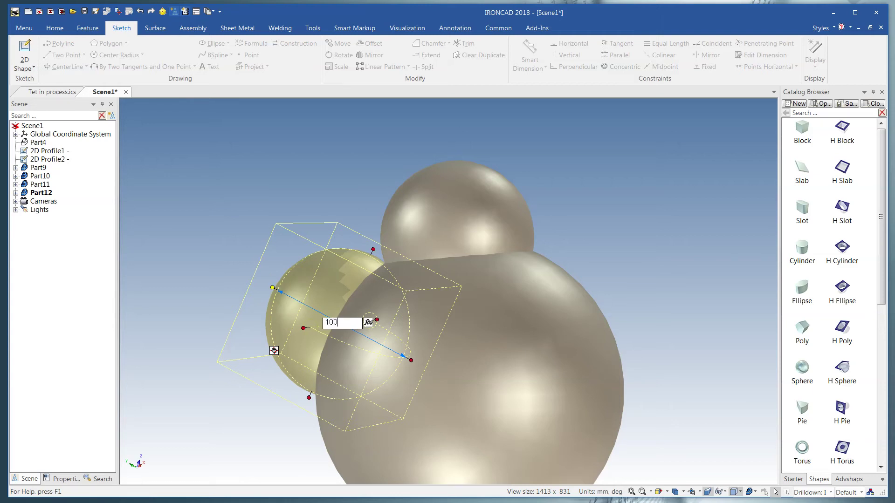
pyautogui.press('Return')
# Step: Set the diameter of the sphere at the apex to 100 mm
pyautogui.click(473, 207)
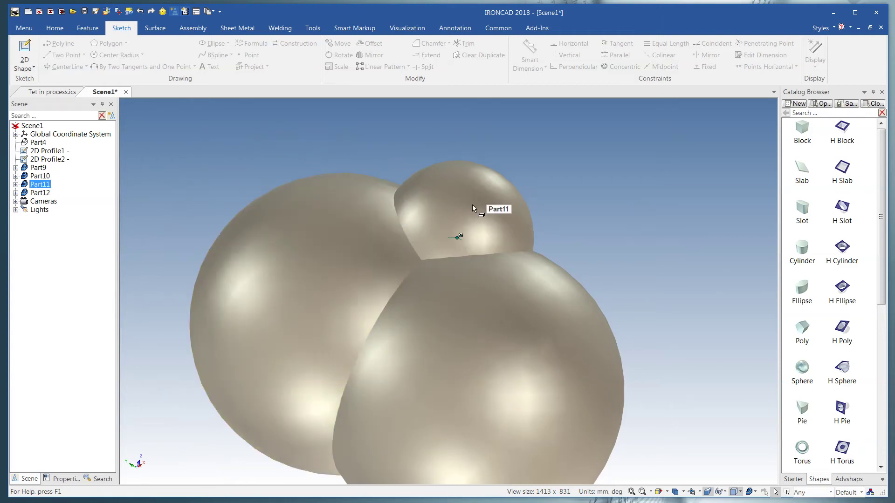
pyautogui.click(473, 208)
pyautogui.click(529, 273)
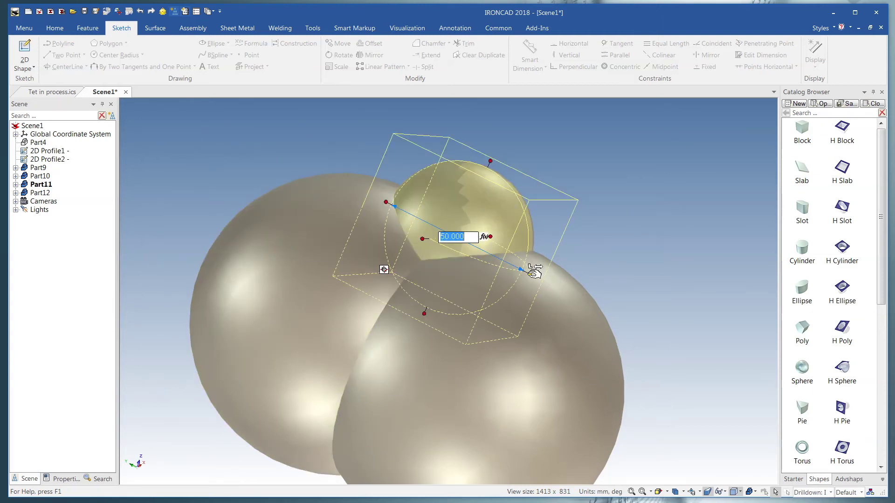
pyautogui.press('Return')
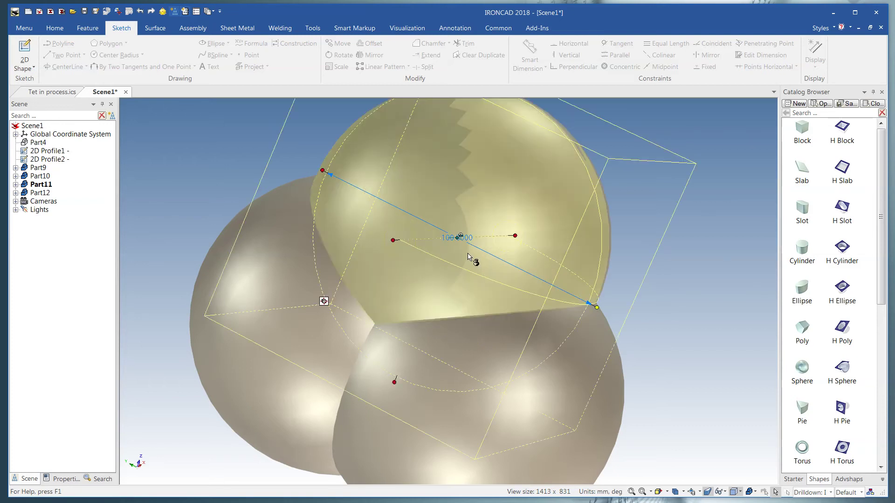
# Step: Set the diameter of the last small sphere, at the remaining base vertex, to 100 mm
pyautogui.moveTo(468, 253); pyautogui.dragTo(563, 331, button='middle')
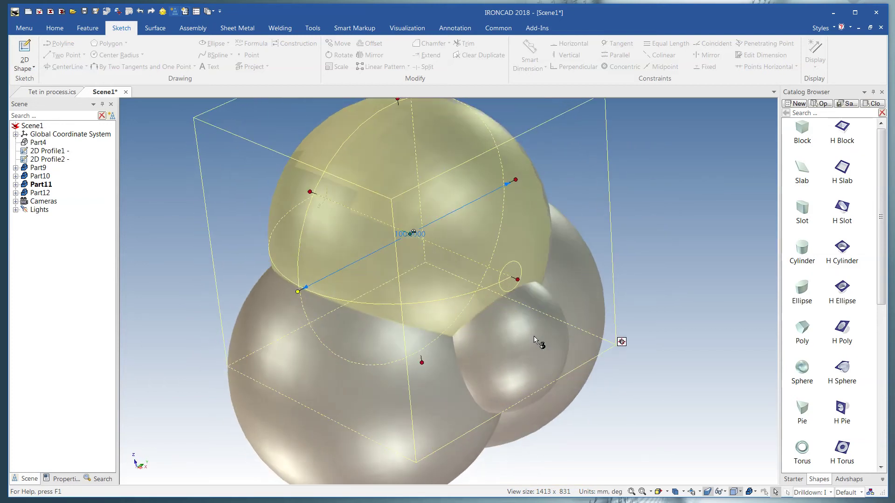
pyautogui.click(559, 327)
pyautogui.click(560, 321)
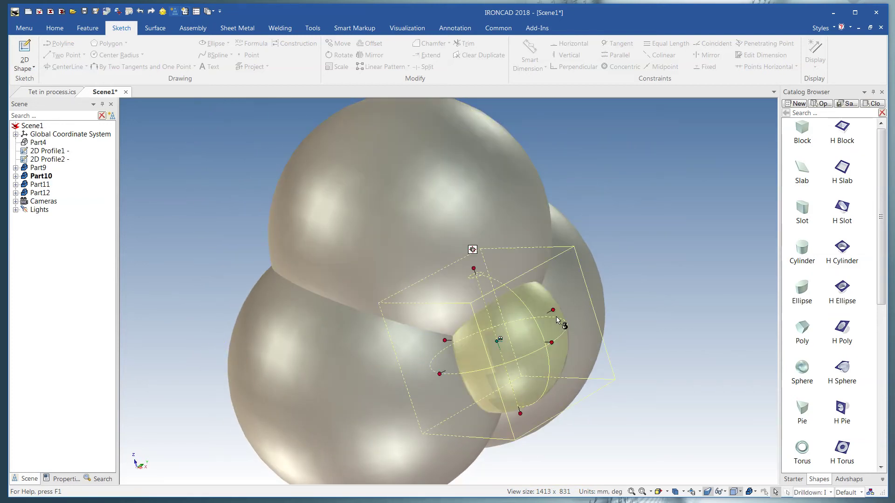
pyautogui.click(555, 308)
pyautogui.write('100.000')
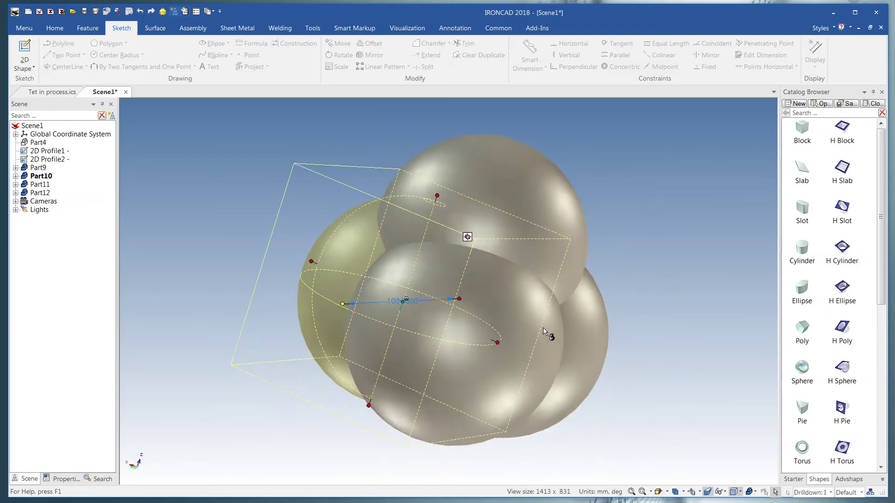
# Step: Combine the four 100 mm spheres with a Boolean feature set to Intersection, keeping only their common volume
pyautogui.click(41, 171)
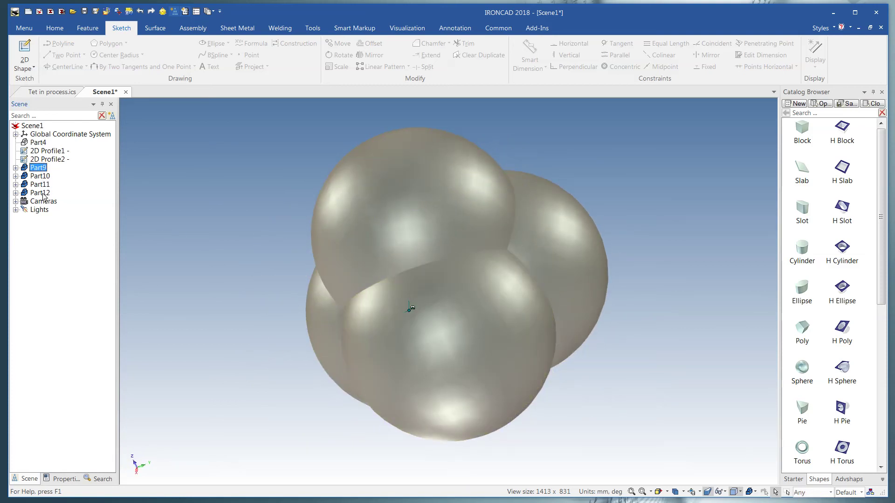
pyautogui.keyDown('shift'); pyautogui.click(40, 192); pyautogui.keyUp('shift')
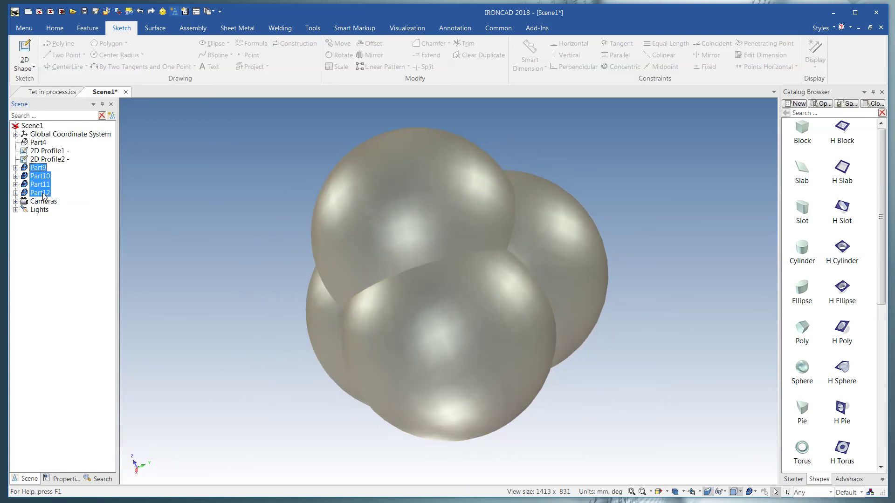
pyautogui.click(85, 31)
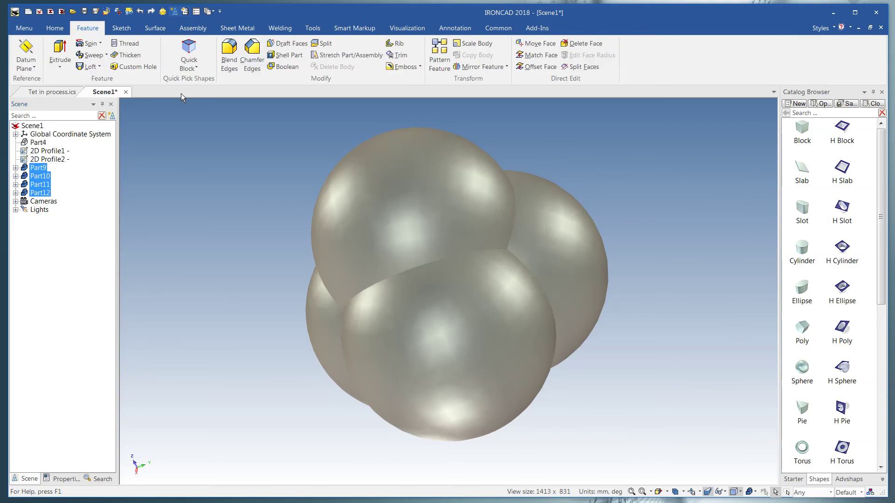
pyautogui.click(286, 68)
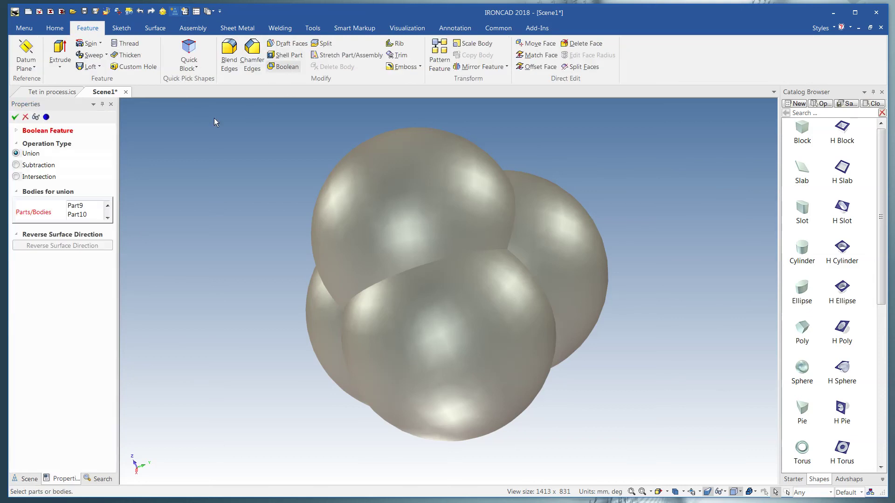
pyautogui.click(16, 117)
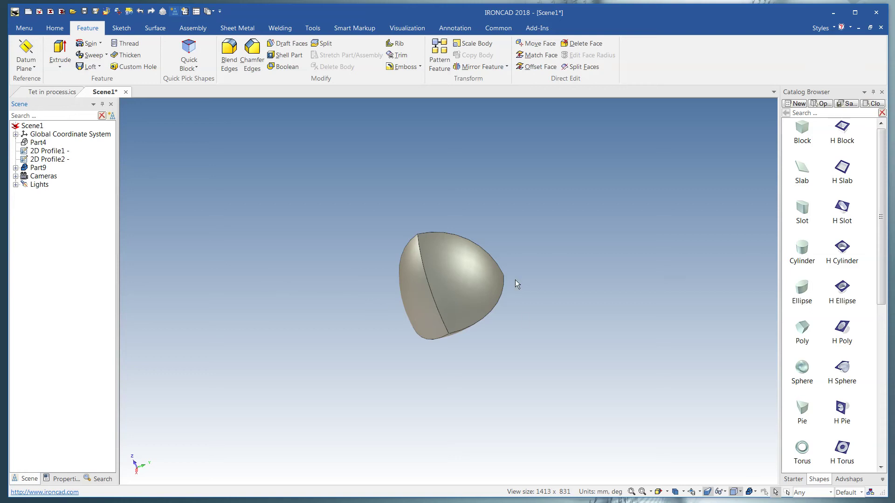
# Step: Examine the curved faces, edges and vertices of the intersected solid from several sides
pyautogui.moveTo(457, 300); pyautogui.dragTo(452, 263, button='middle')
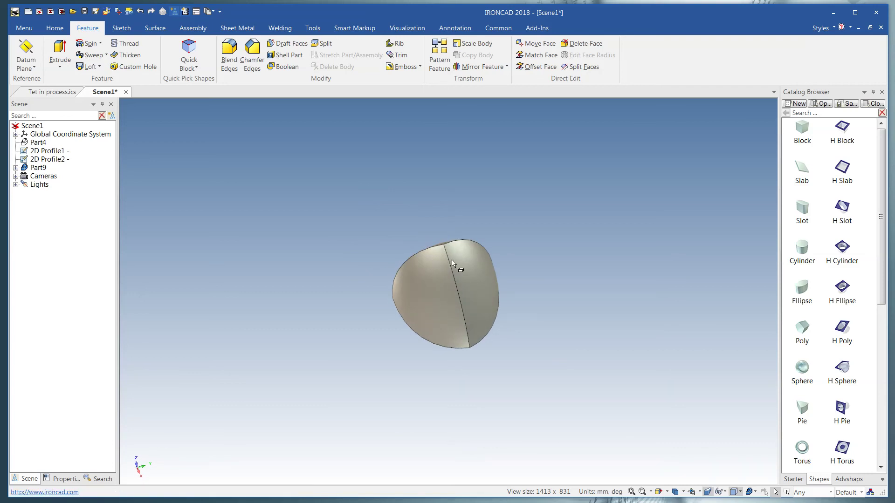
pyautogui.scroll(3, 466, 285)
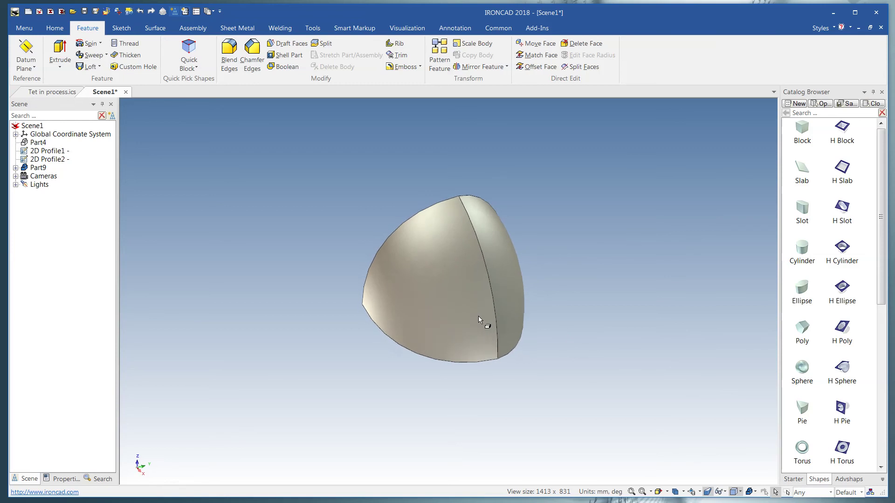
pyautogui.moveTo(481, 315); pyautogui.dragTo(405, 278, button='middle')
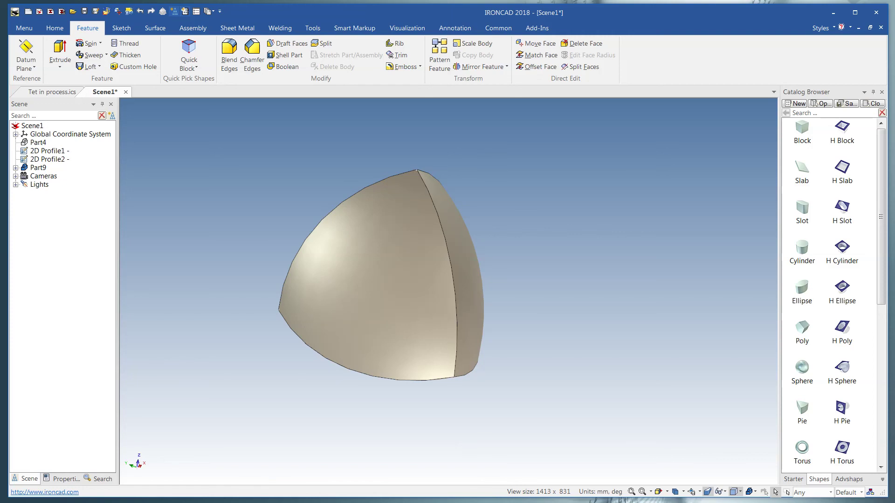
pyautogui.moveTo(405, 278); pyautogui.dragTo(427, 317, button='middle')
pyautogui.press('Right')
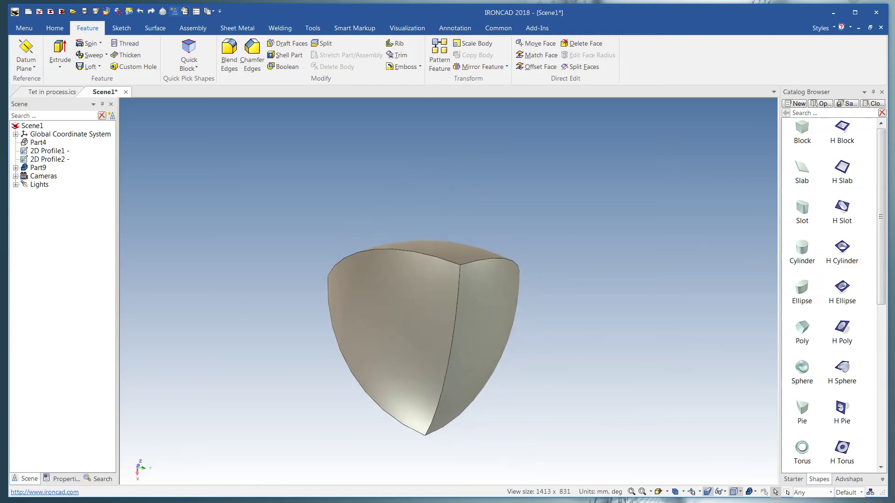